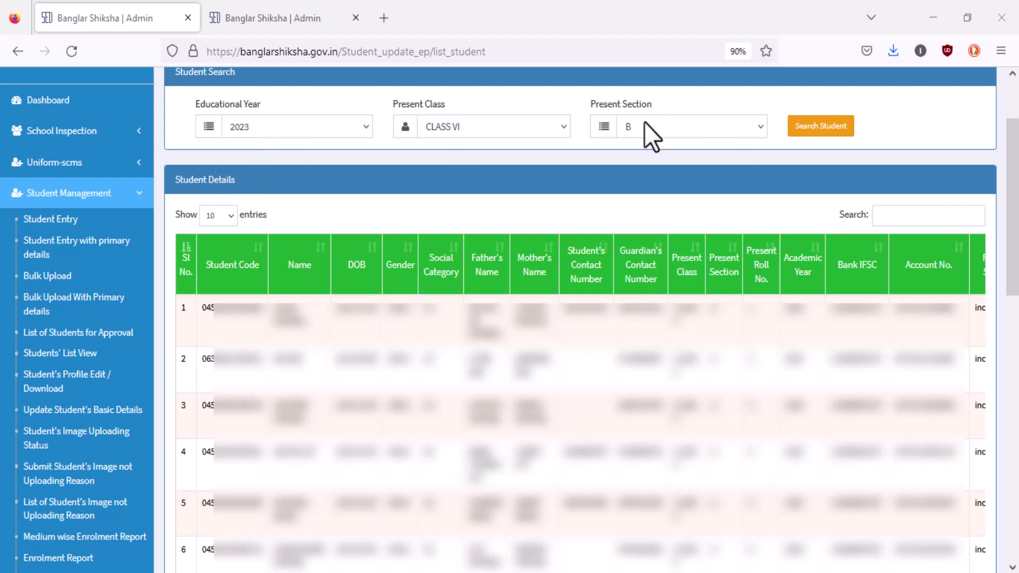
# Step: Search the 2023 student list for CLASS VI, section B, and examine the students' profile status
pyautogui.click(838, 127)
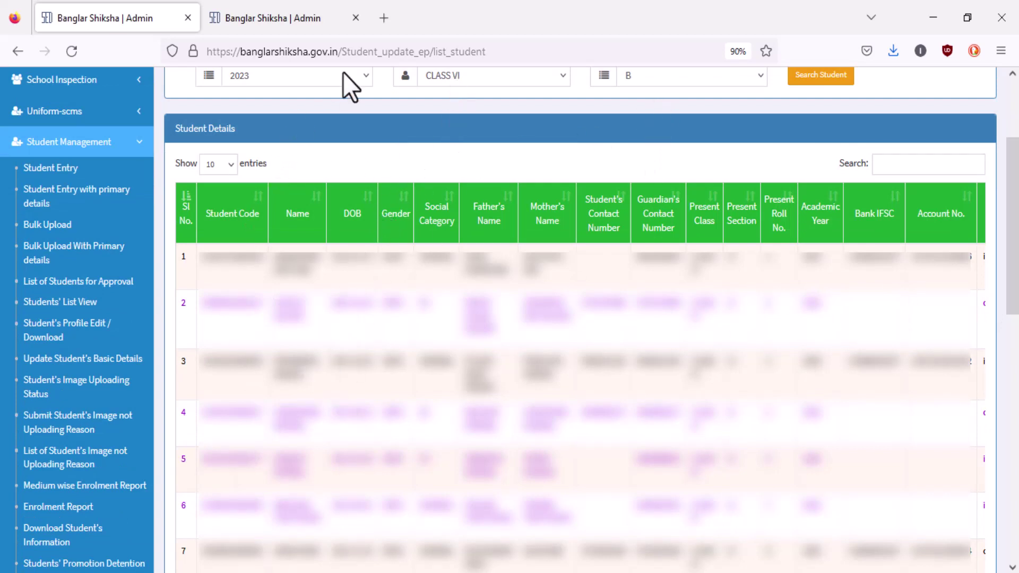
pyautogui.hscroll(3, 883, 409)
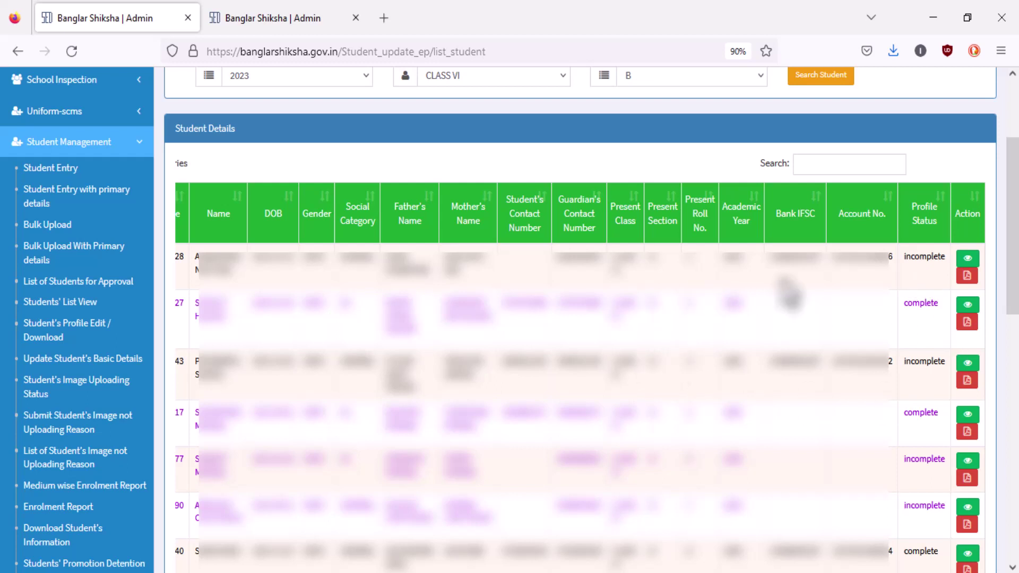
pyautogui.hscroll(-5, 238, 264)
pyautogui.scroll(1, 239, 264)
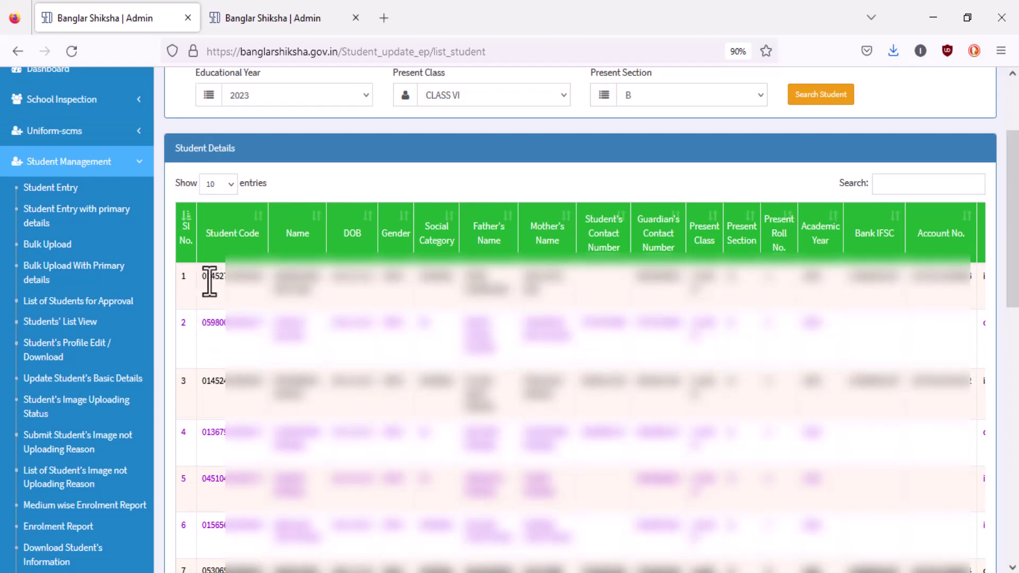
# Step: Look up the first listed student on the Update Student page using their student code and open the record for editing
pyautogui.moveTo(205, 281); pyautogui.dragTo(263, 280)
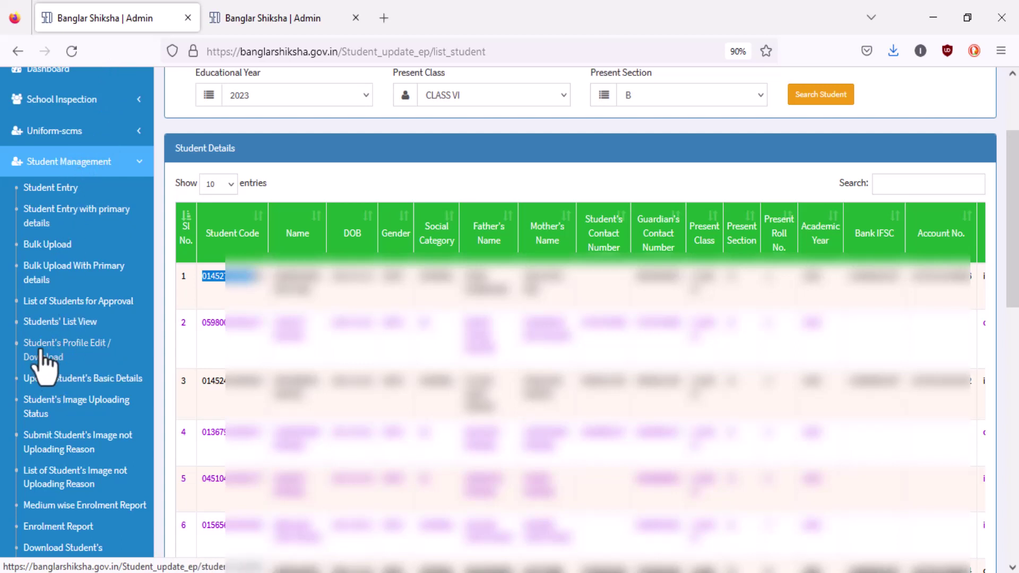
pyautogui.click(258, 15)
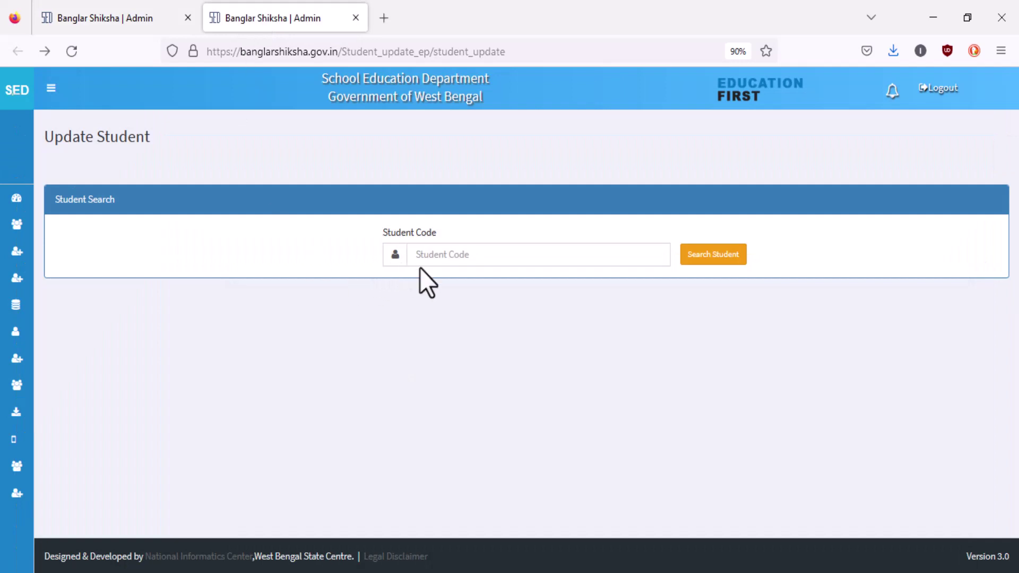
pyautogui.click(446, 255)
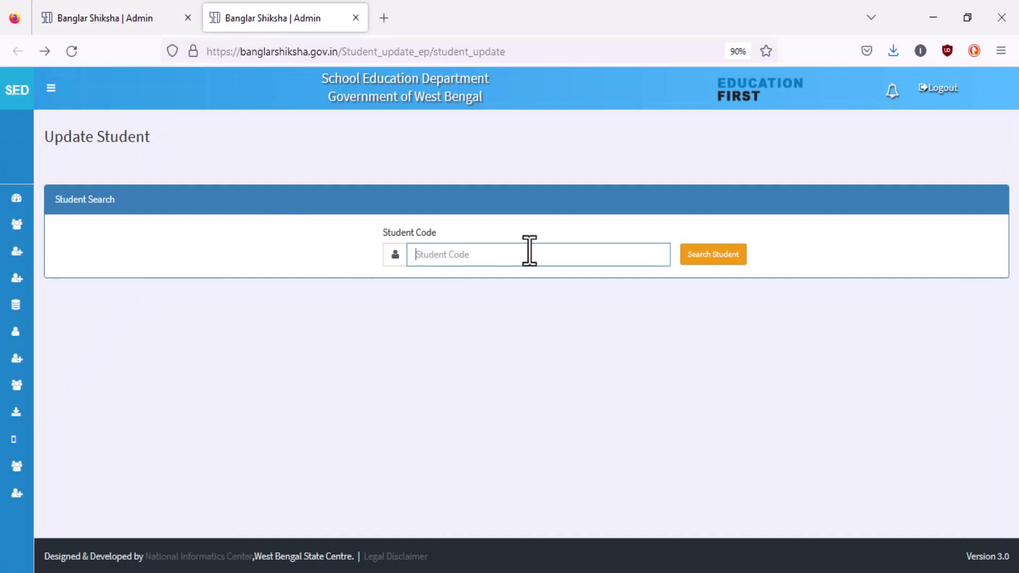
pyautogui.hotkey('ctrl', 'v')
pyautogui.rightClick(494, 257)
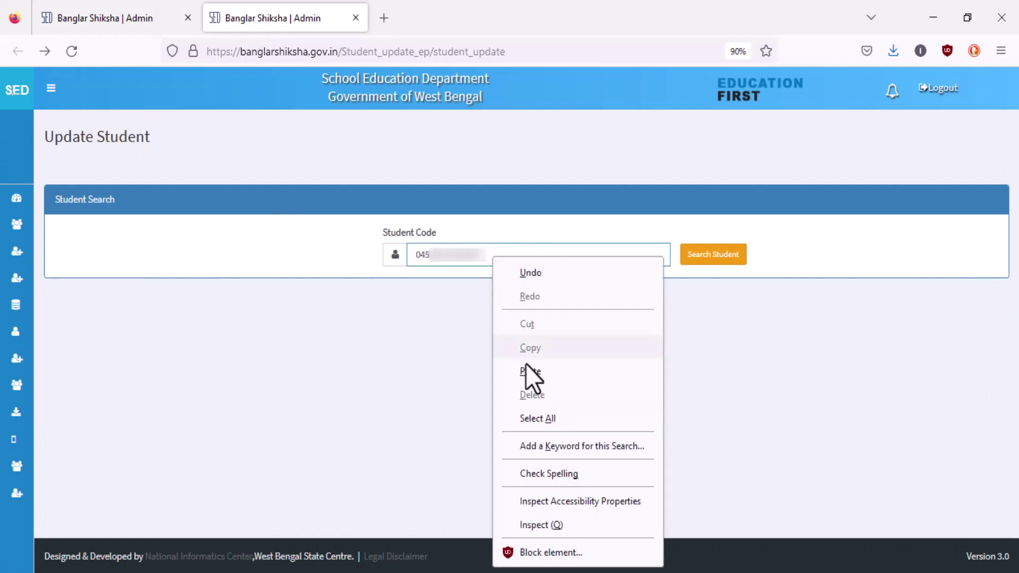
pyautogui.click(485, 253)
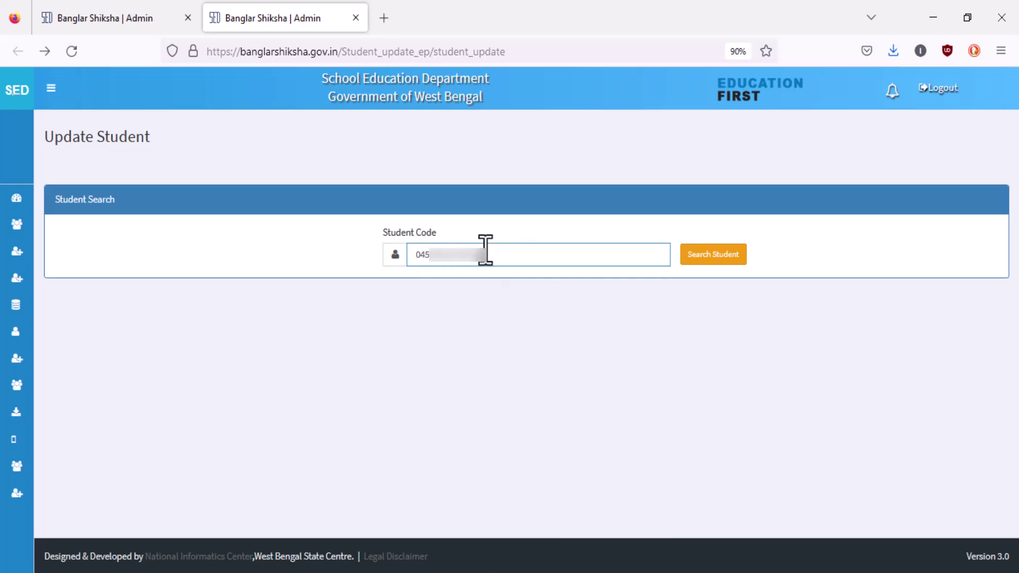
pyautogui.click(720, 258)
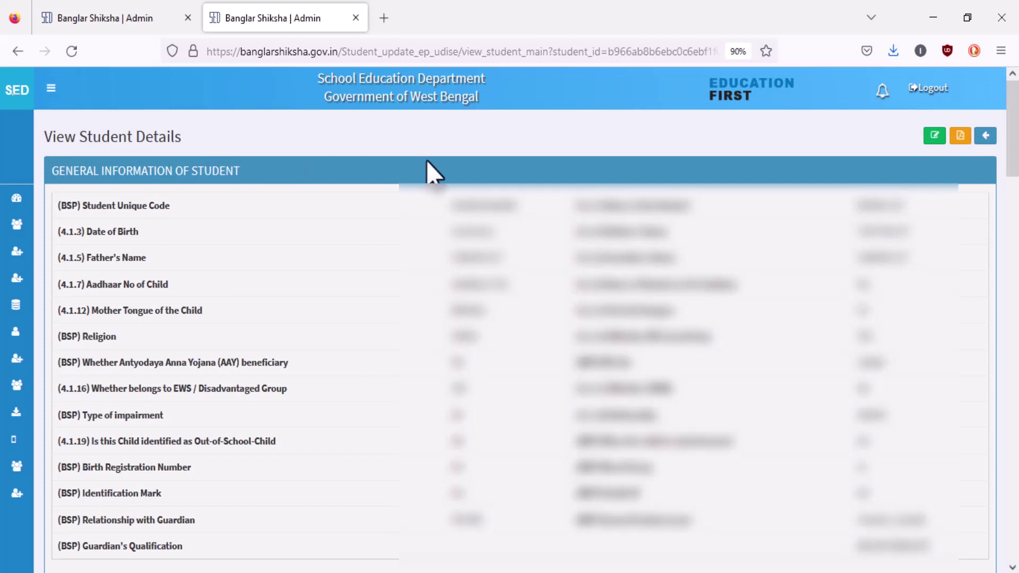
pyautogui.click(934, 136)
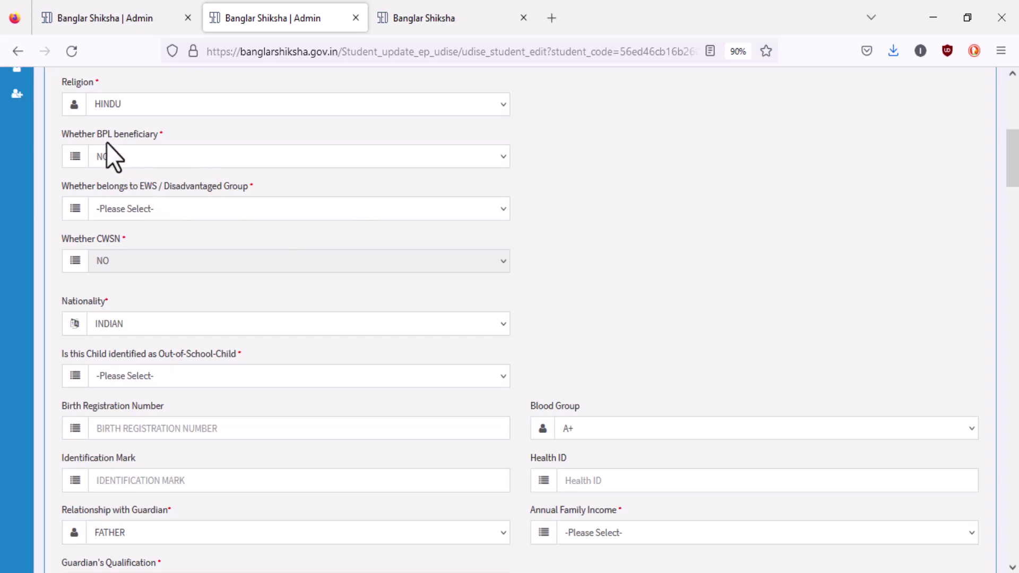
# Step: Try YES for both BPL beneficiary and Antyodaya Anna Yojana (AAY) beneficiary, and return BPL beneficiary to NO
pyautogui.click(155, 158)
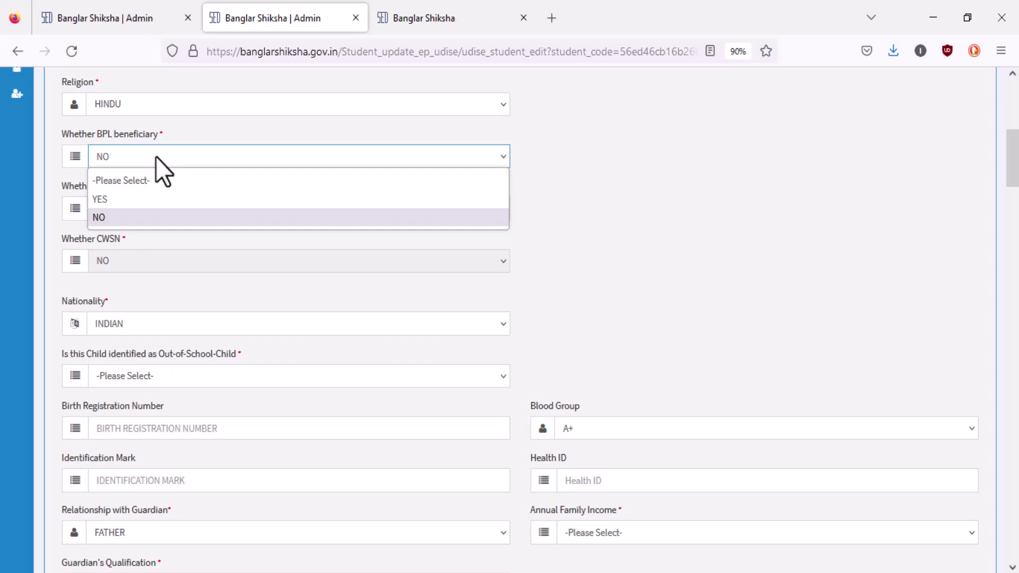
pyautogui.click(128, 199)
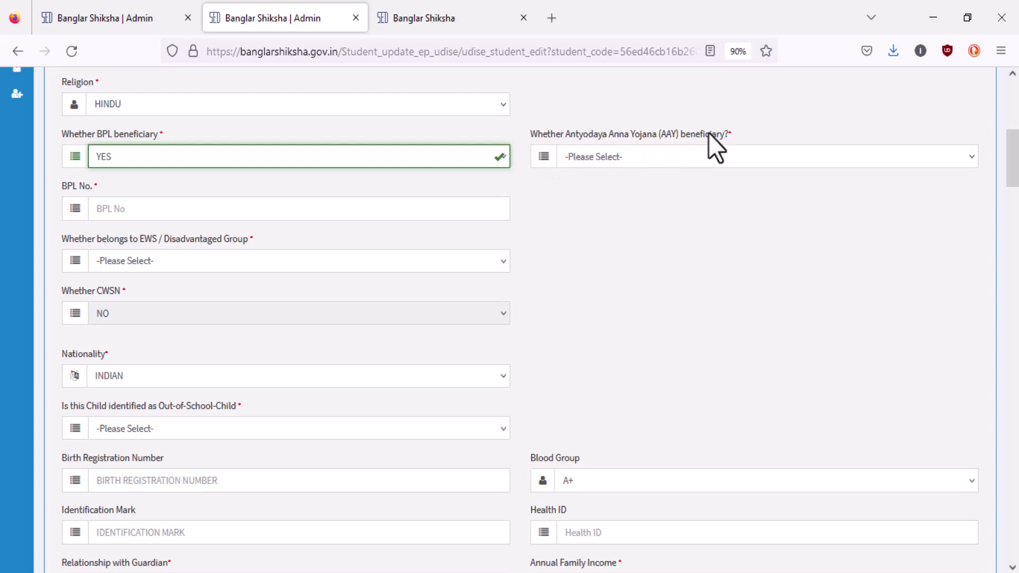
pyautogui.click(681, 153)
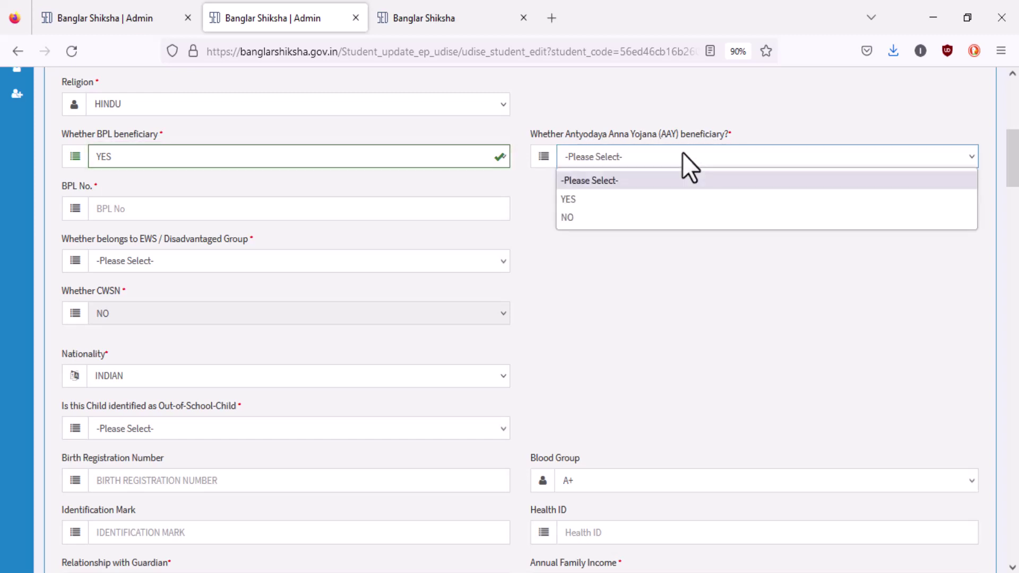
pyautogui.click(620, 202)
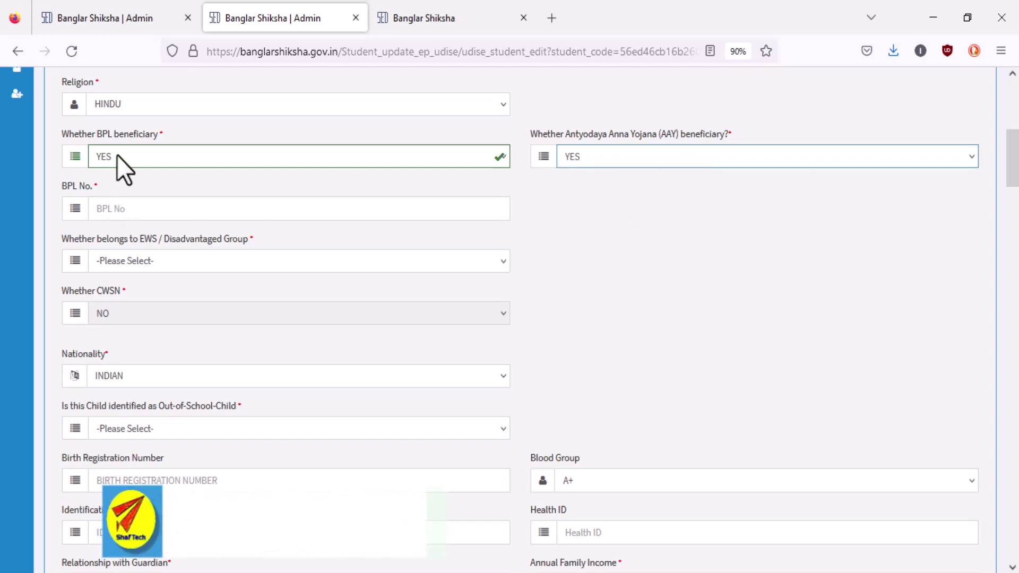
pyautogui.click(99, 207)
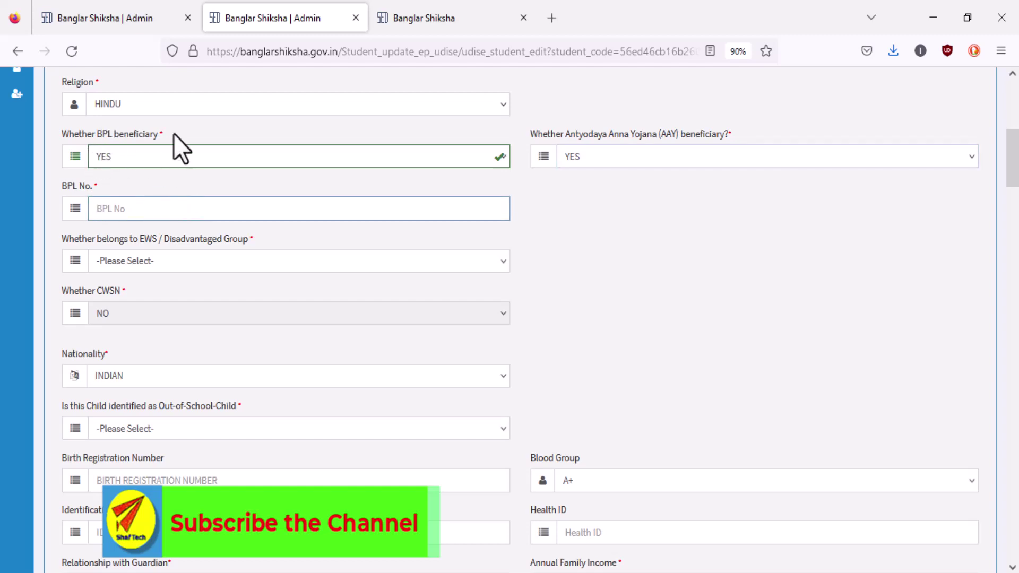
pyautogui.click(136, 156)
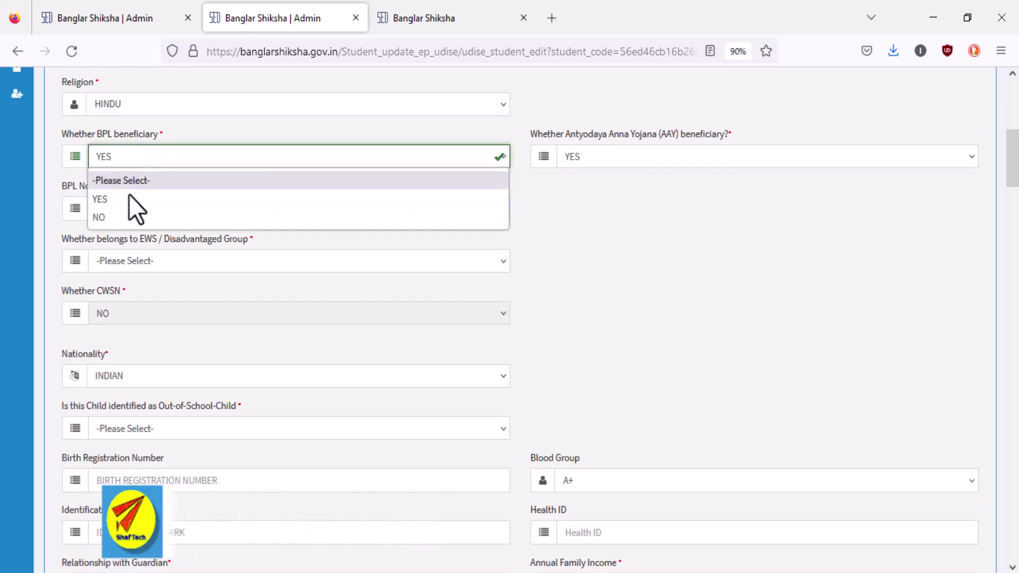
pyautogui.click(119, 217)
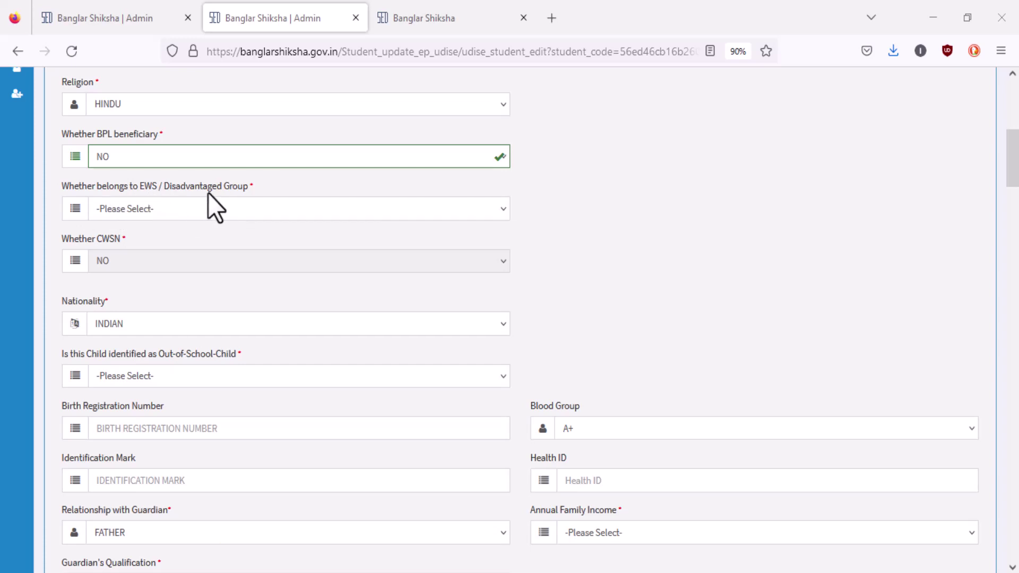
# Step: Set both EWS / Disadvantaged Group membership and Out-of-School-Child identification to NO
pyautogui.click(210, 207)
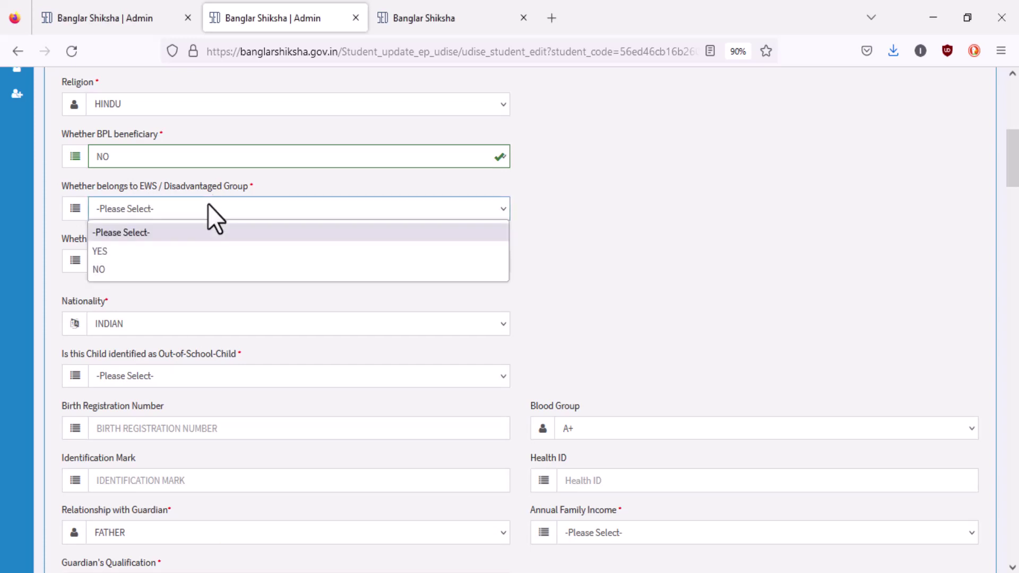
pyautogui.click(170, 251)
pyautogui.click(171, 208)
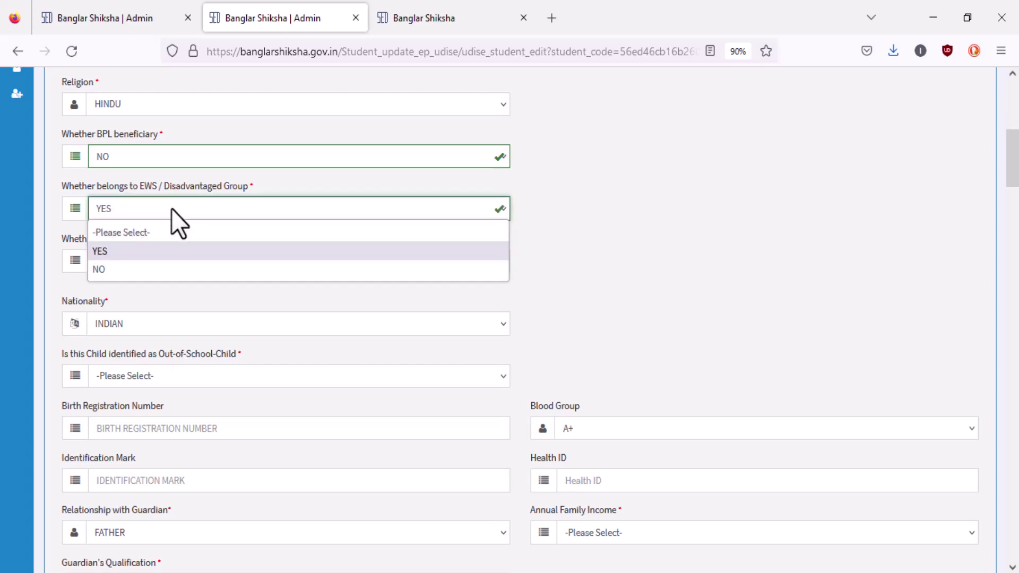
pyautogui.click(165, 267)
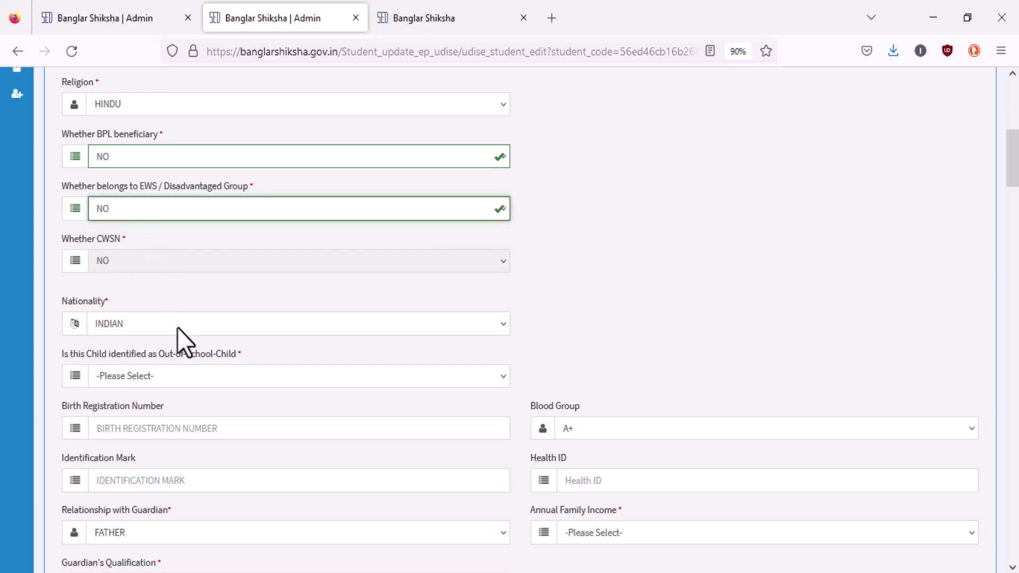
pyautogui.scroll(-3, 178, 328)
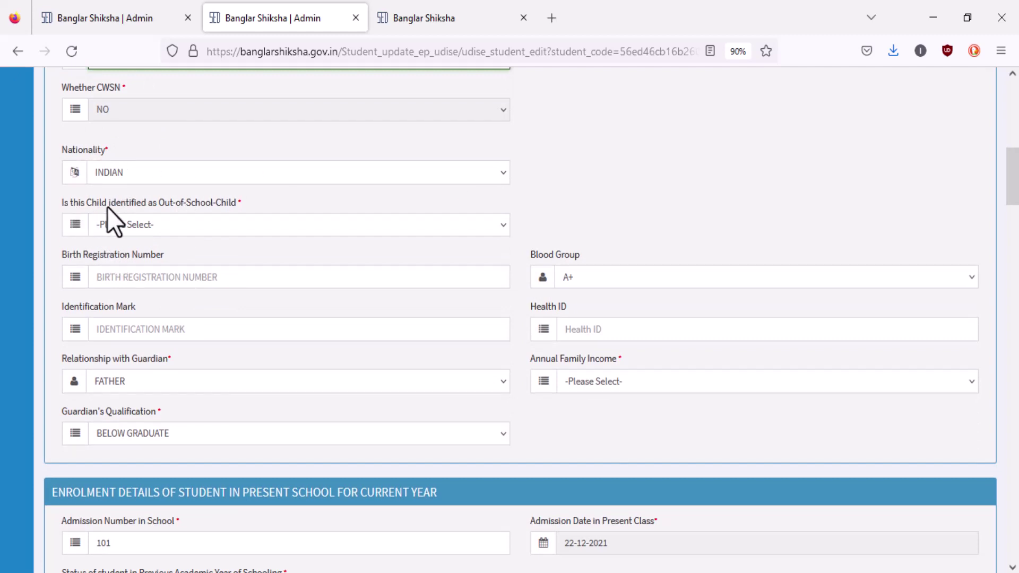
pyautogui.click(225, 224)
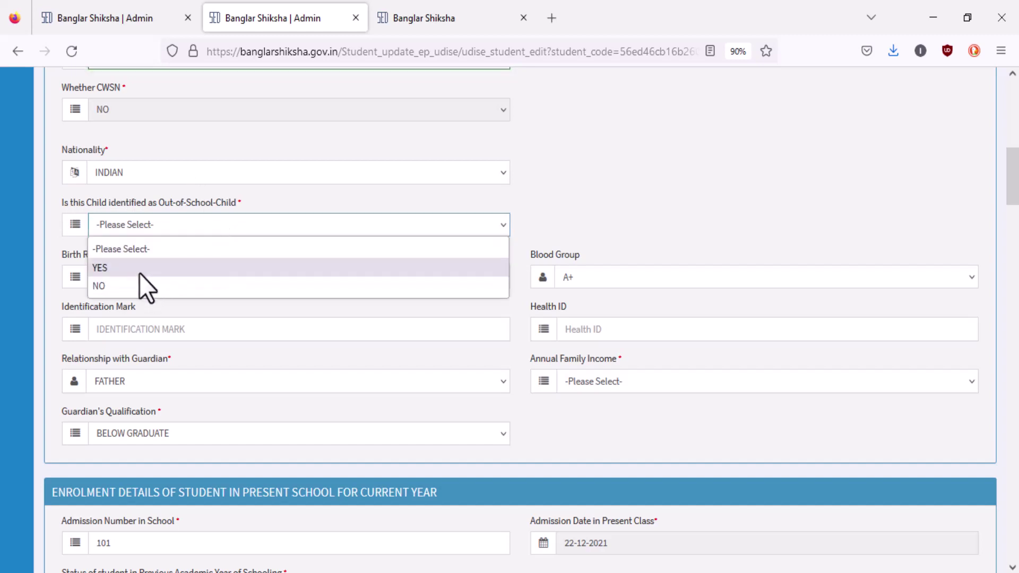
pyautogui.click(133, 290)
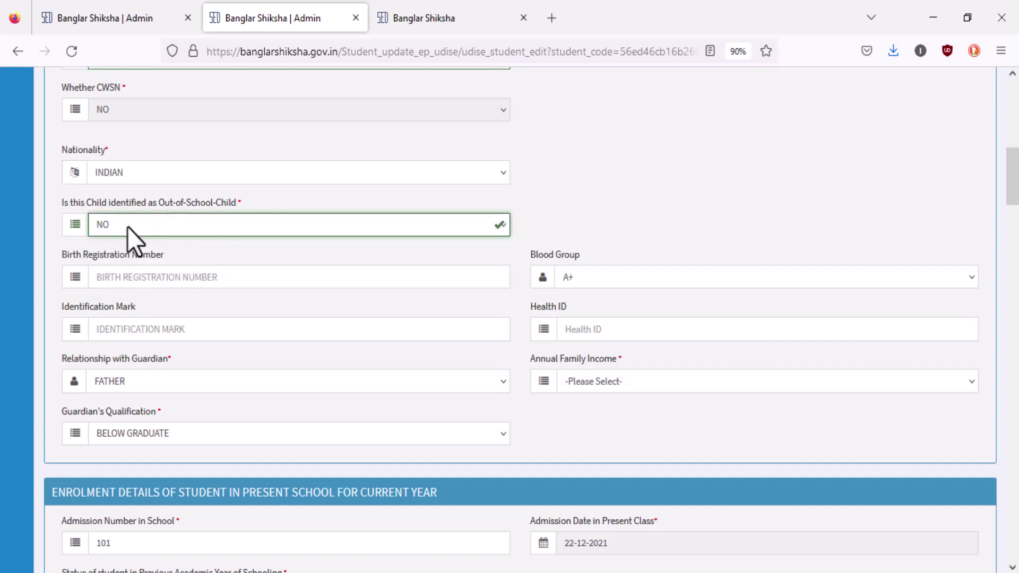
# Step: Set the Annual Family Income in the student's general information to 50,001-1,20,000
pyautogui.scroll(-3, 202, 233)
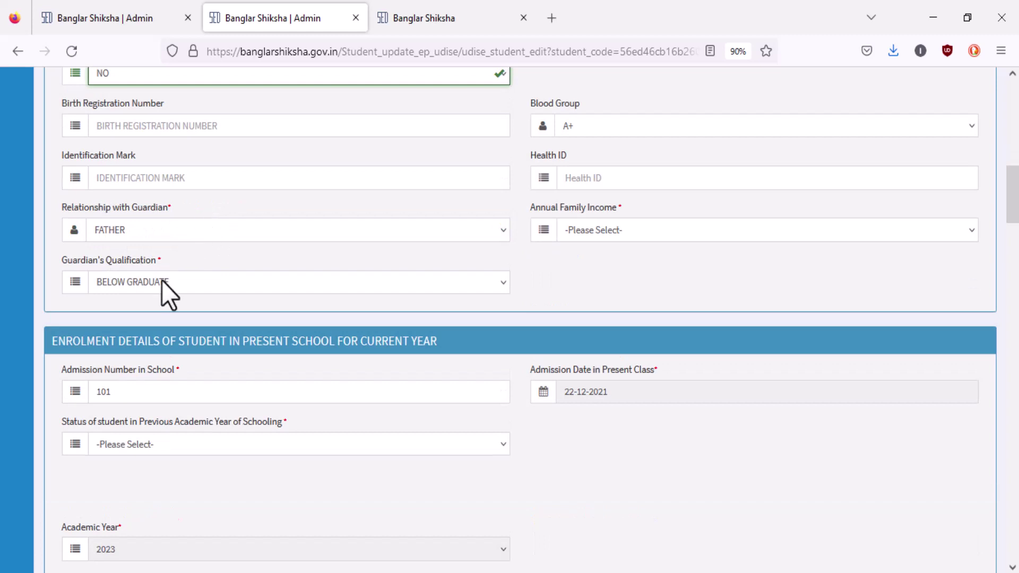
pyautogui.moveTo(523, 211); pyautogui.dragTo(626, 209)
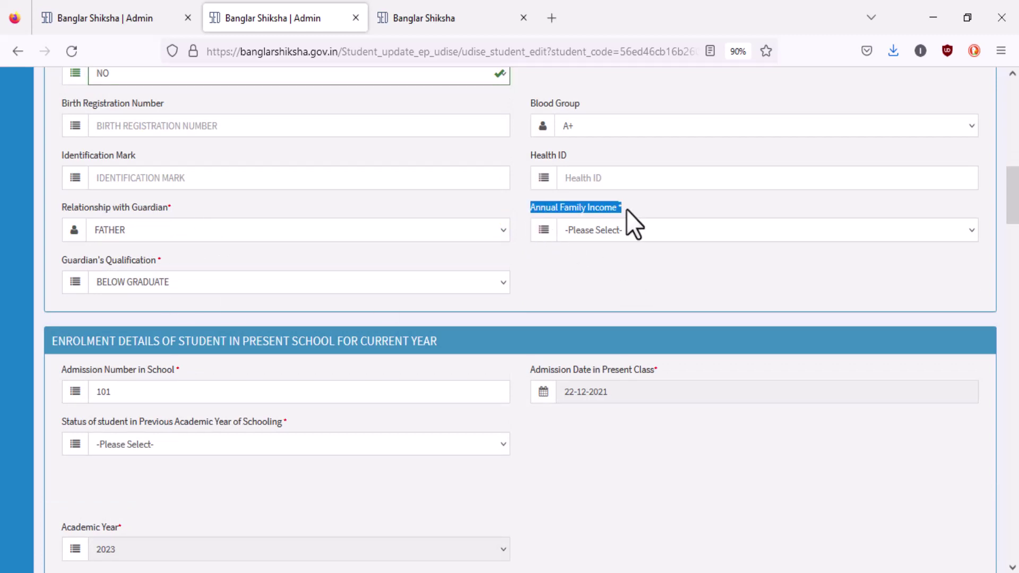
pyautogui.click(598, 233)
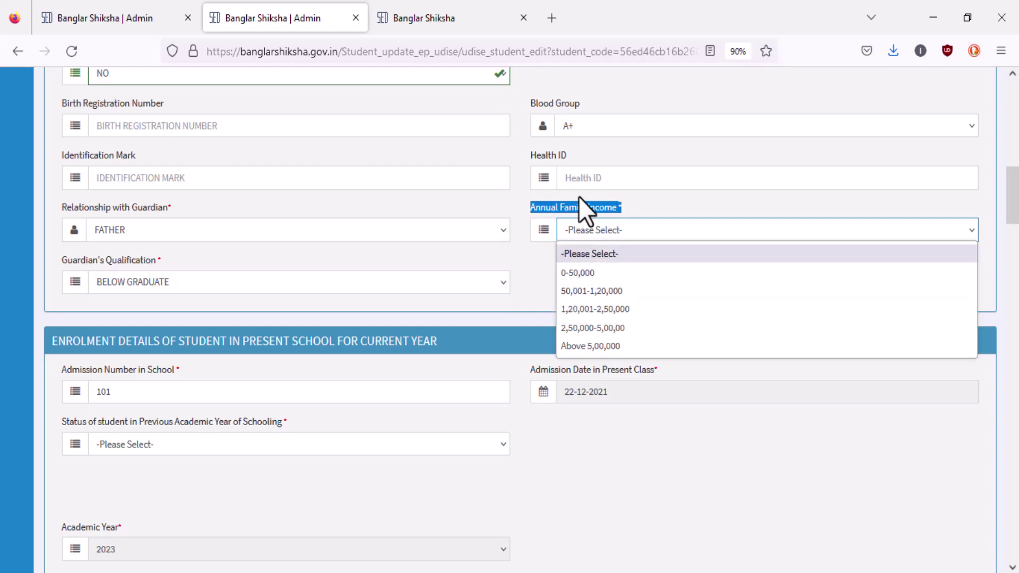
pyautogui.click(568, 290)
# Step: Set the previous academic year status to Studied at Current/Same School and the previous class examination attendance to Appeared
pyautogui.scroll(-5, 391, 295)
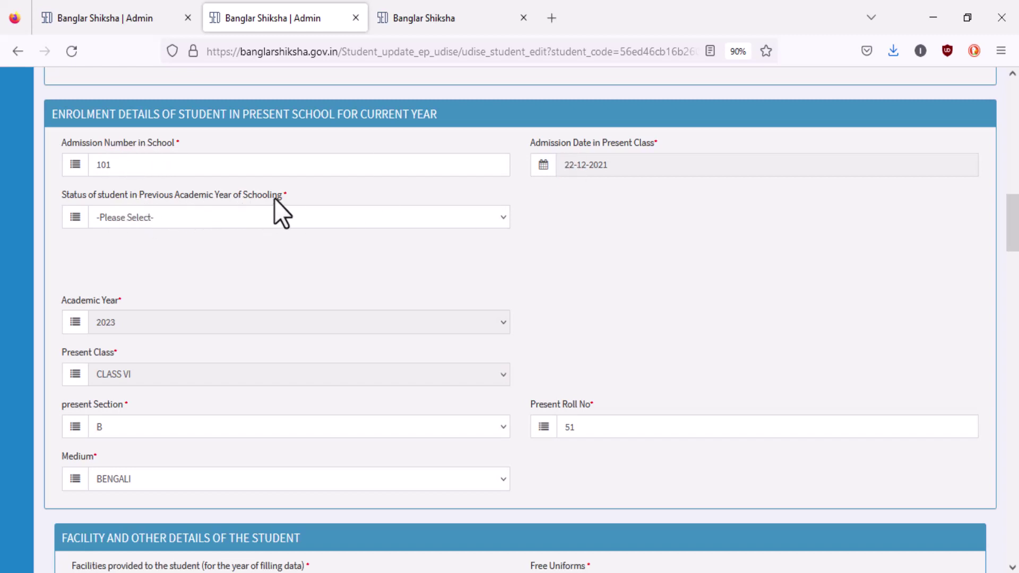
pyautogui.click(175, 215)
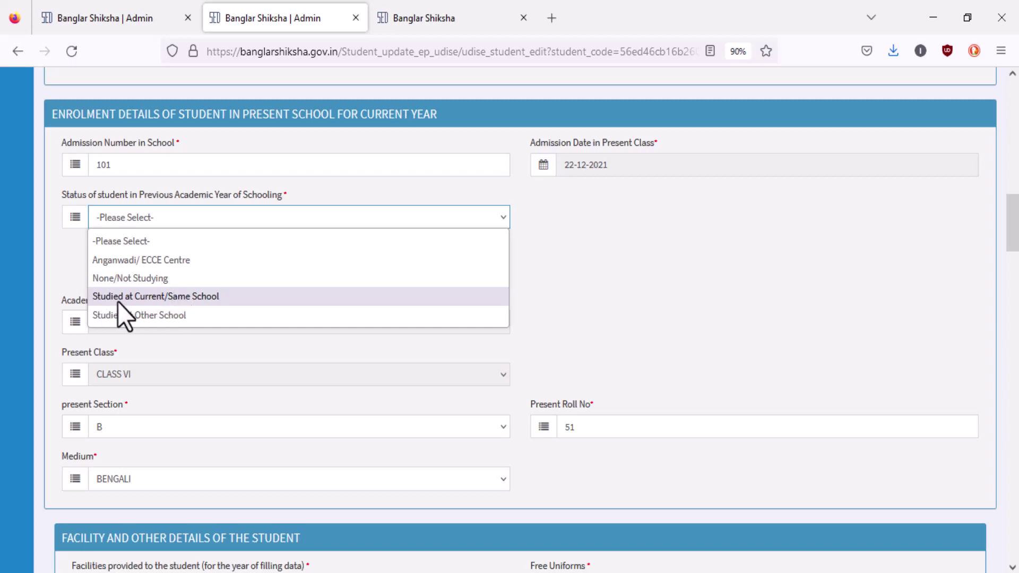
pyautogui.click(188, 297)
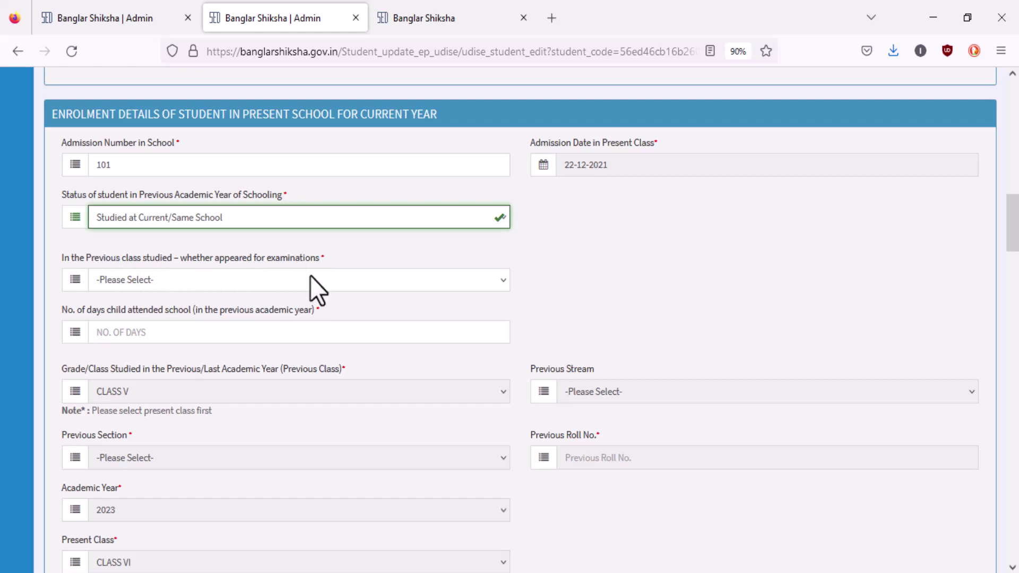
pyautogui.click(291, 281)
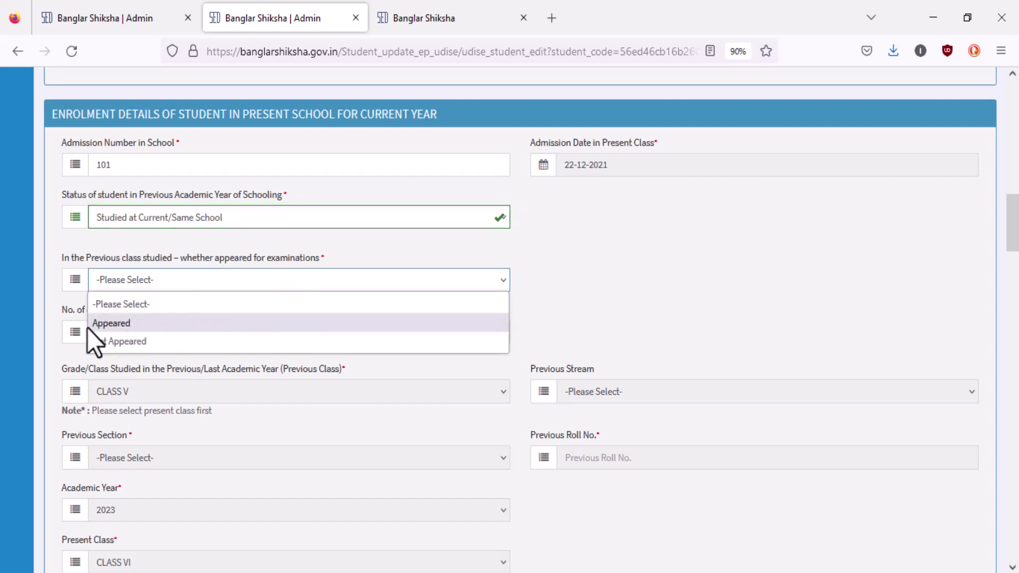
pyautogui.click(120, 322)
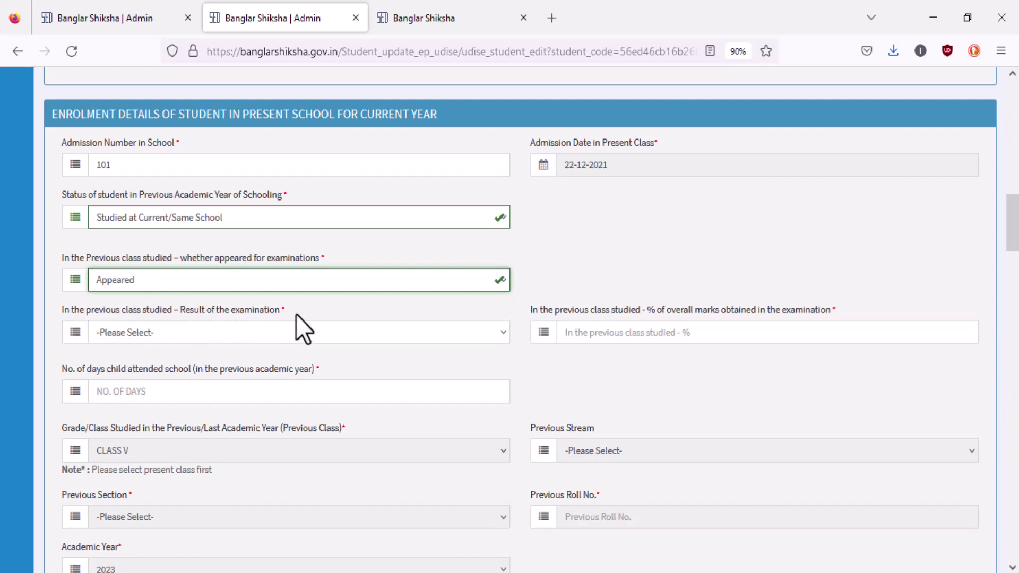
# Step: Set the previous class examination result to Promoted/Passed and the overall marks percentage to 65
pyautogui.click(282, 330)
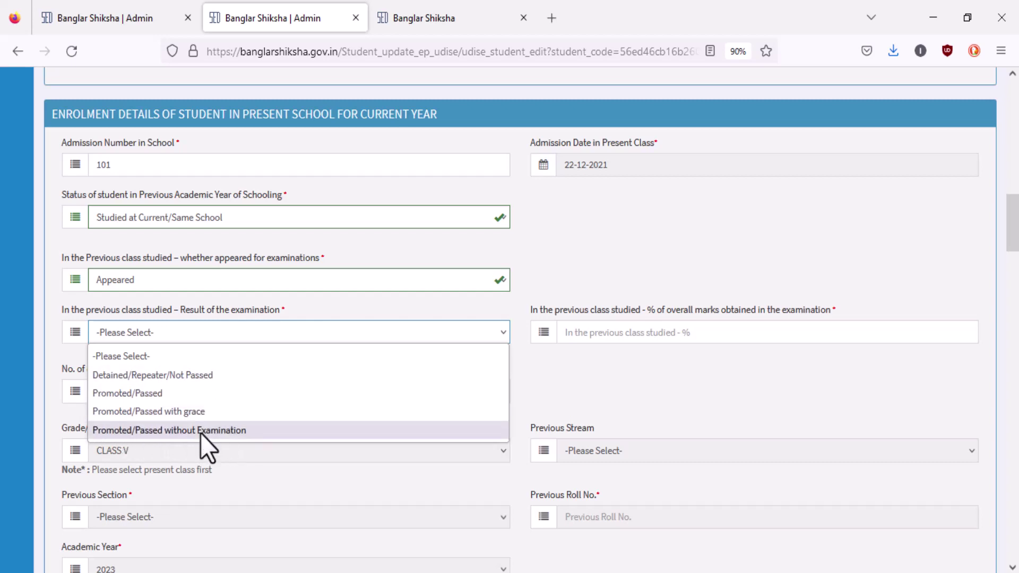
pyautogui.click(157, 393)
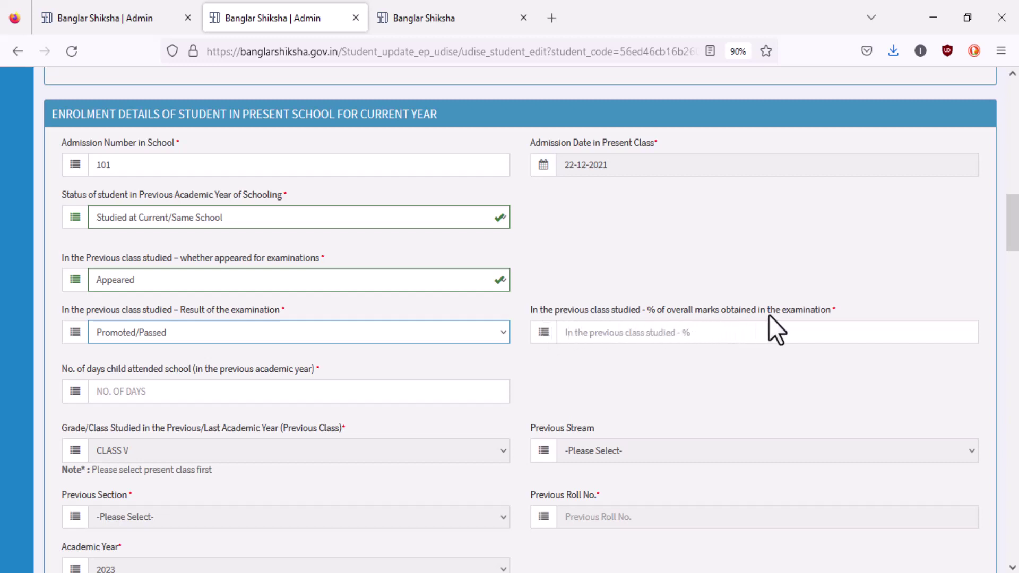
pyautogui.click(643, 334)
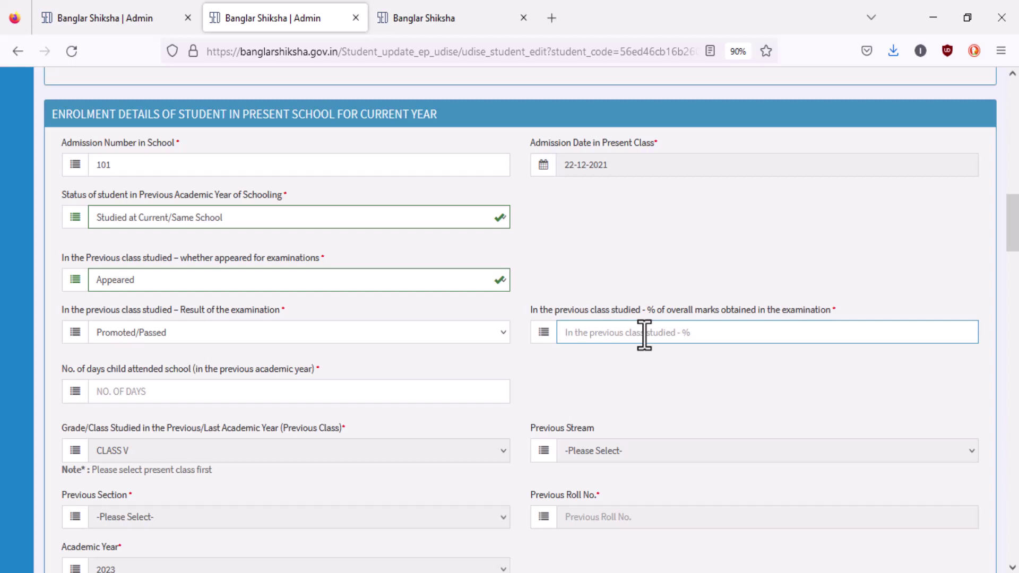
pyautogui.write('65')
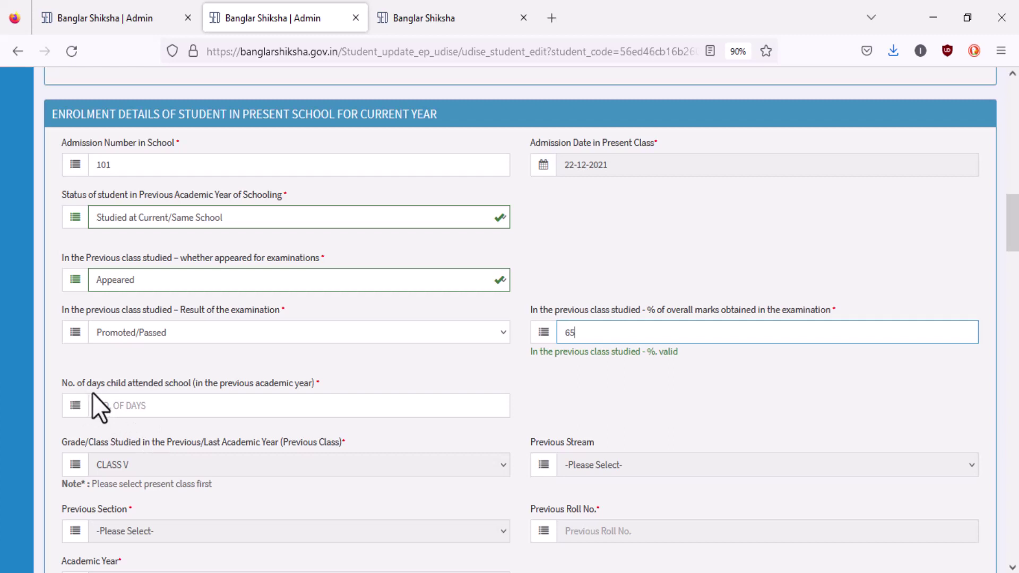
# Step: Set the number of days the child attended school in the previous academic year to 110
pyautogui.click(184, 405)
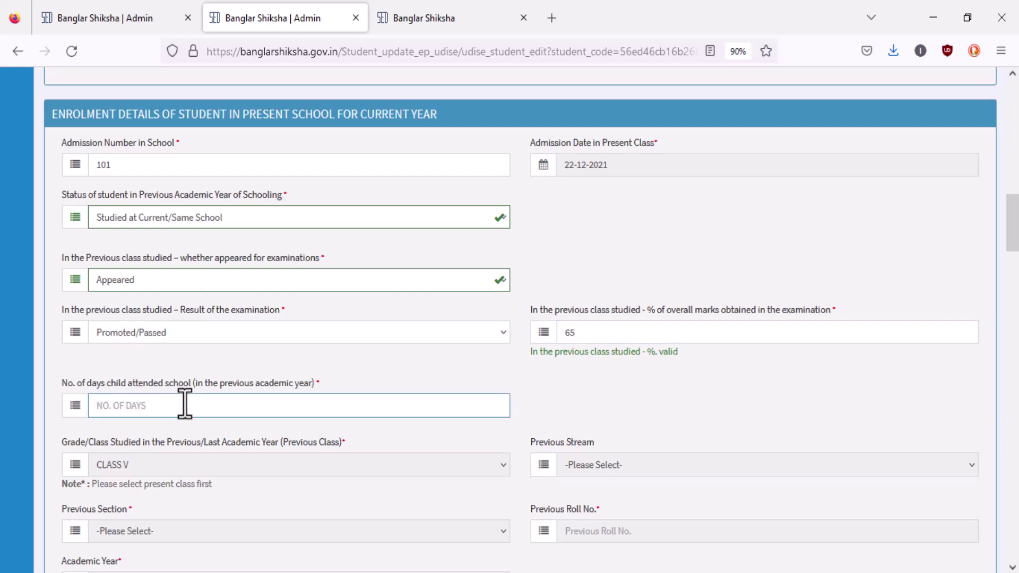
pyautogui.write('120')
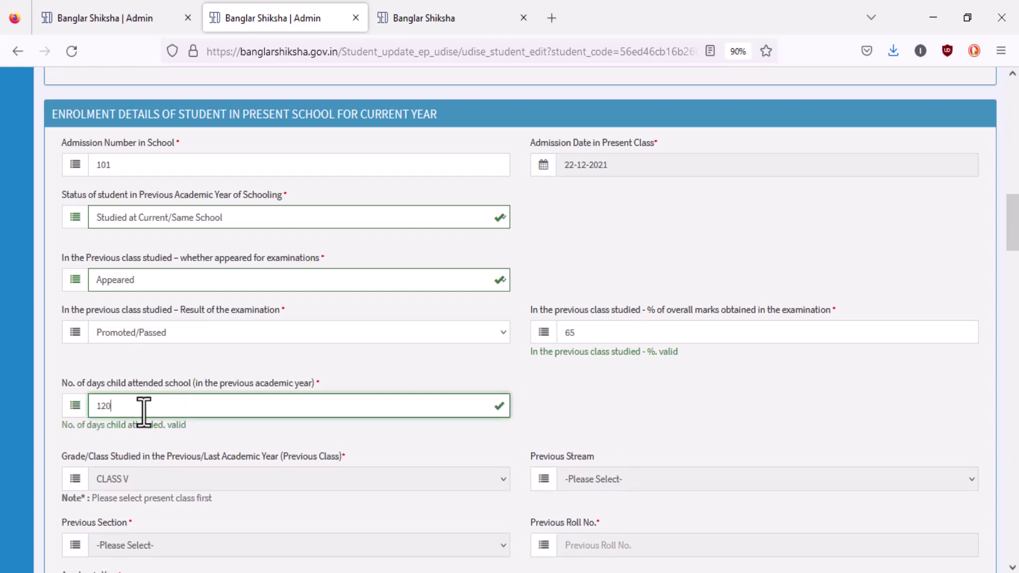
pyautogui.scroll(-2, 141, 408)
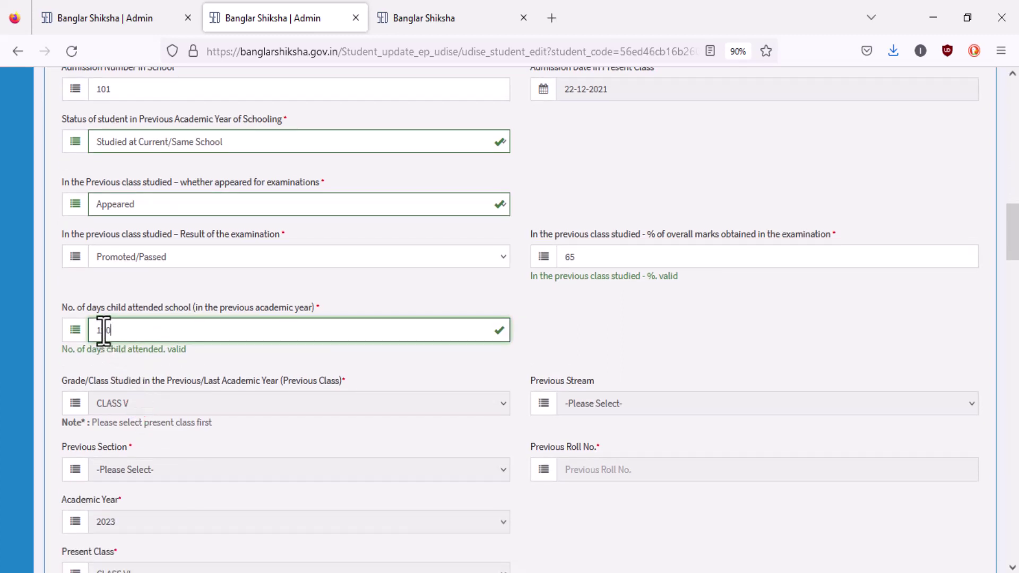
pyautogui.moveTo(102, 329); pyautogui.dragTo(115, 329)
pyautogui.write('10')
# Step: In the student's facility details, set both Facilities provided to the student and Free Uniforms to YES
pyautogui.scroll(-4, 656, 307)
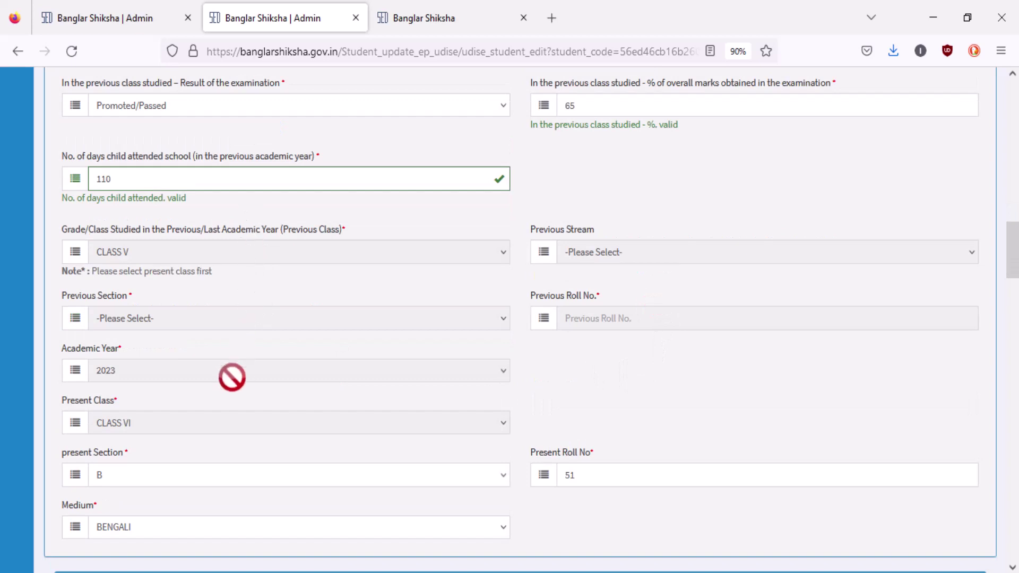
pyautogui.scroll(-2, 228, 393)
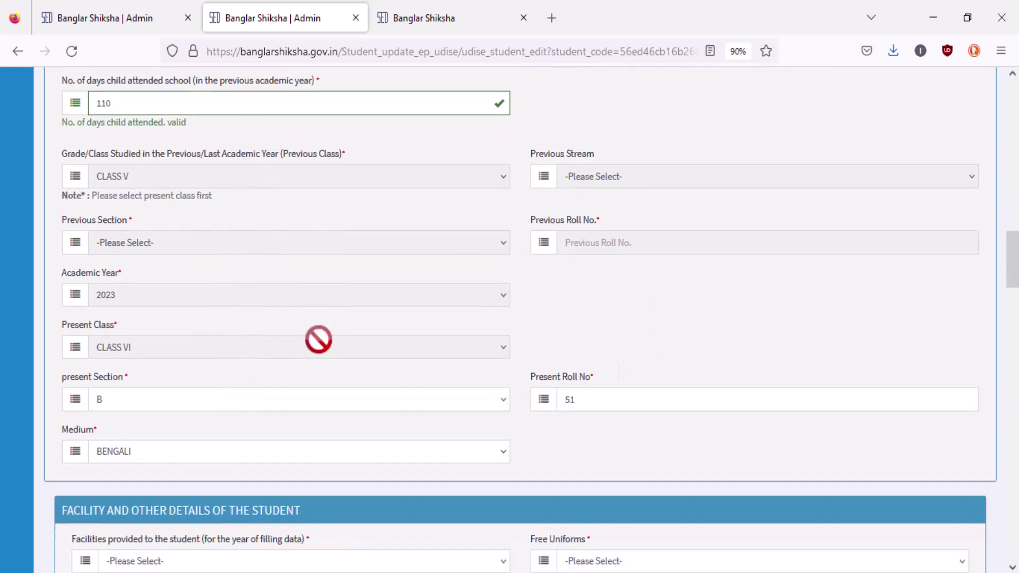
pyautogui.scroll(-4, 318, 339)
pyautogui.scroll(-4, 318, 340)
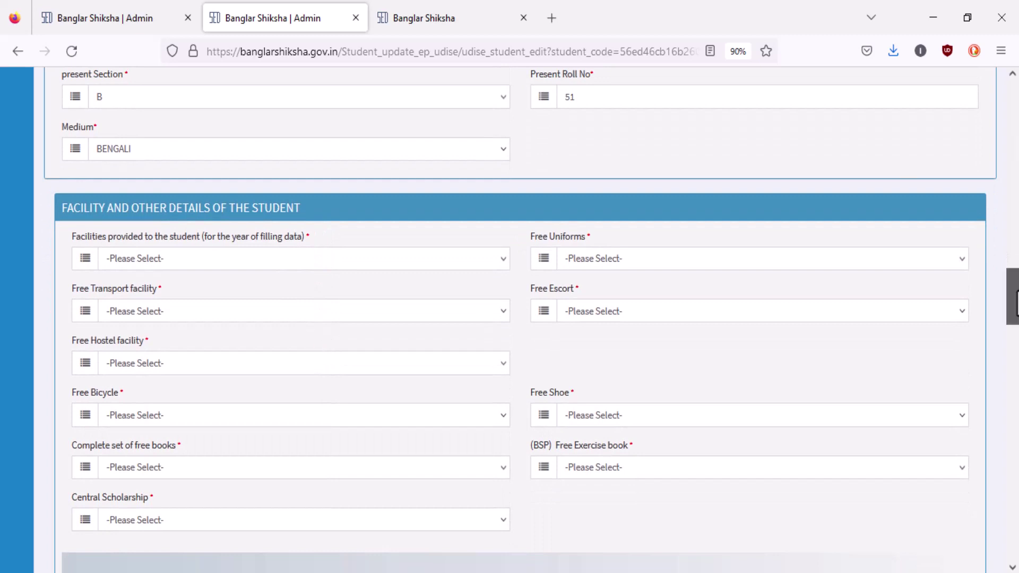
pyautogui.moveTo(1012, 297); pyautogui.dragTo(1015, 310)
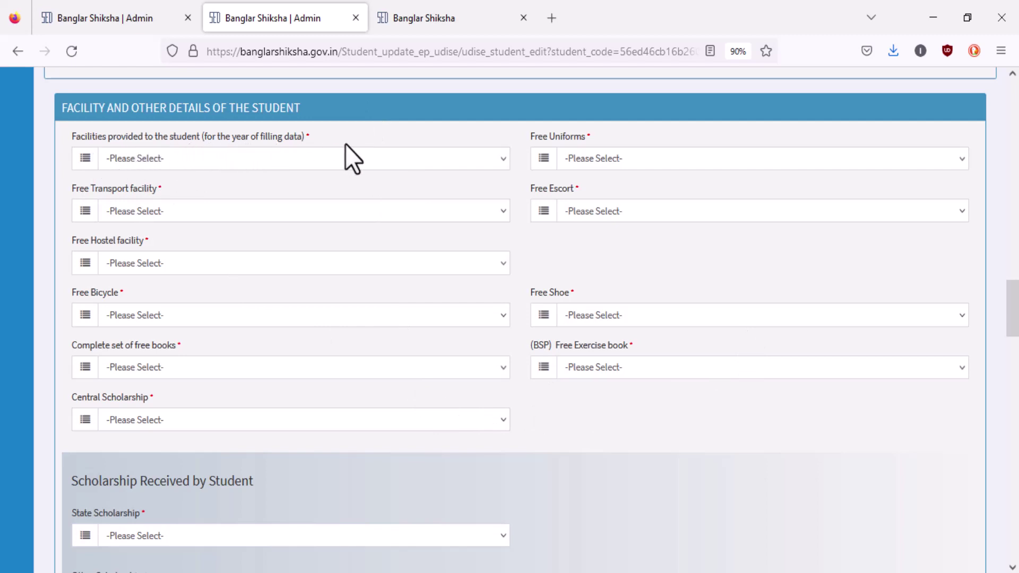
pyautogui.click(269, 157)
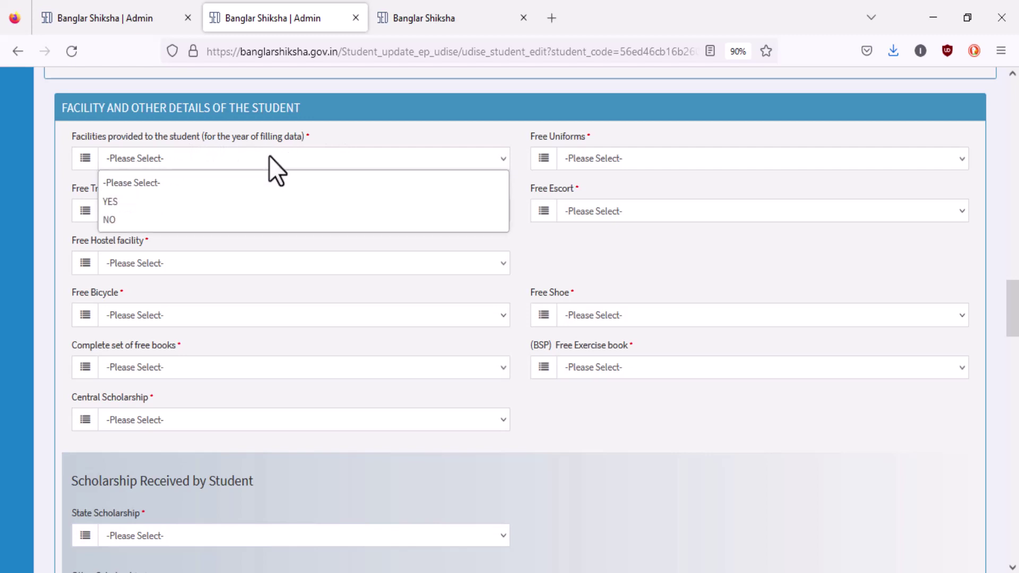
pyautogui.click(112, 201)
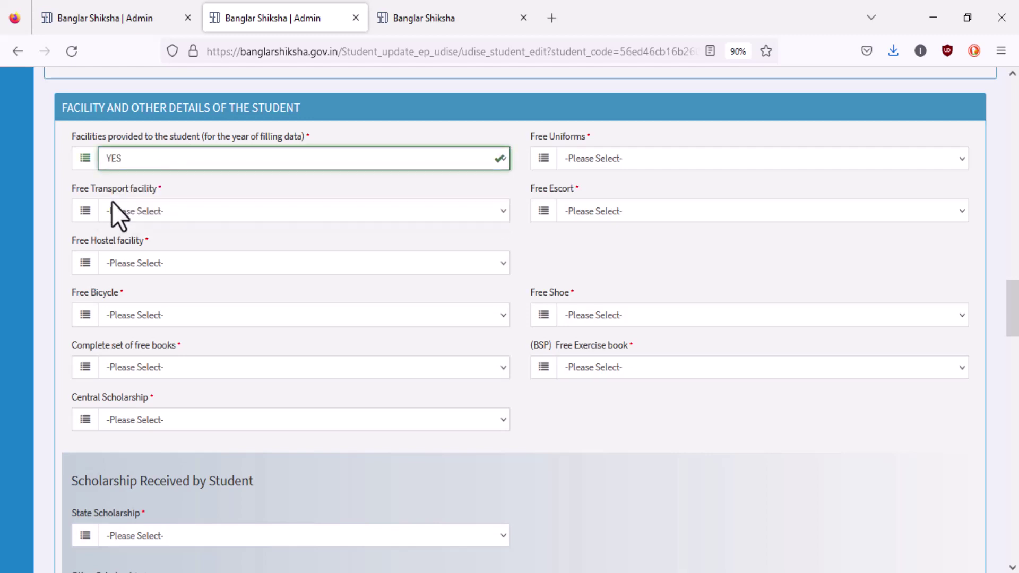
pyautogui.click(612, 160)
pyautogui.click(611, 204)
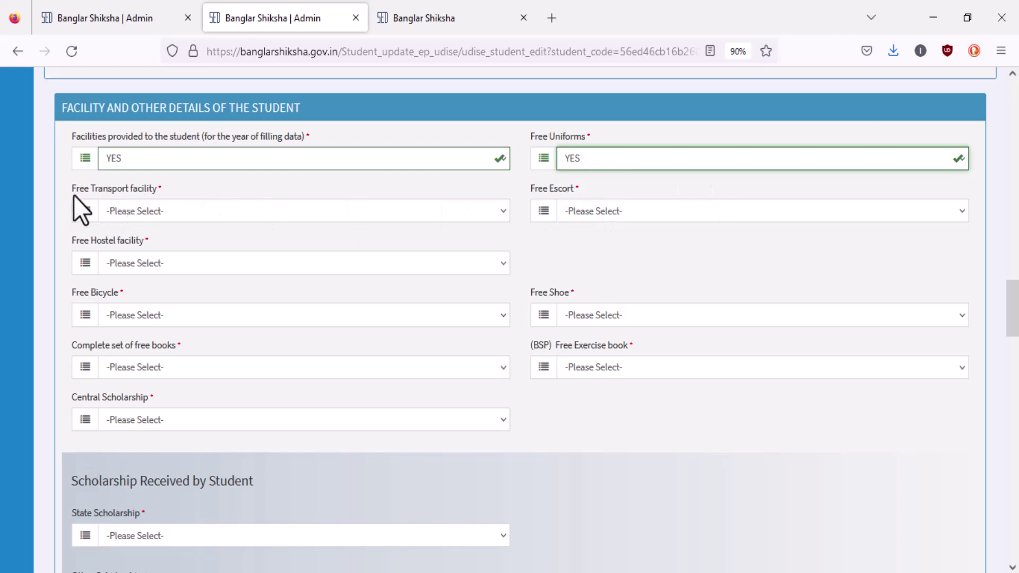
# Step: Set the Free Transport facility, Free Escort and Free Hostel facility fields to NO
pyautogui.click(188, 208)
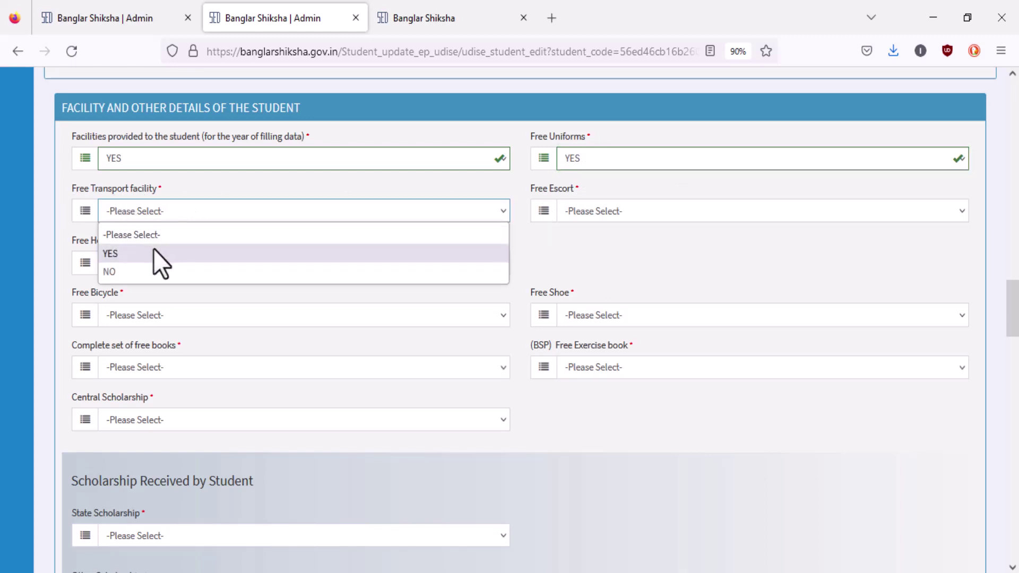
pyautogui.click(153, 263)
pyautogui.click(167, 274)
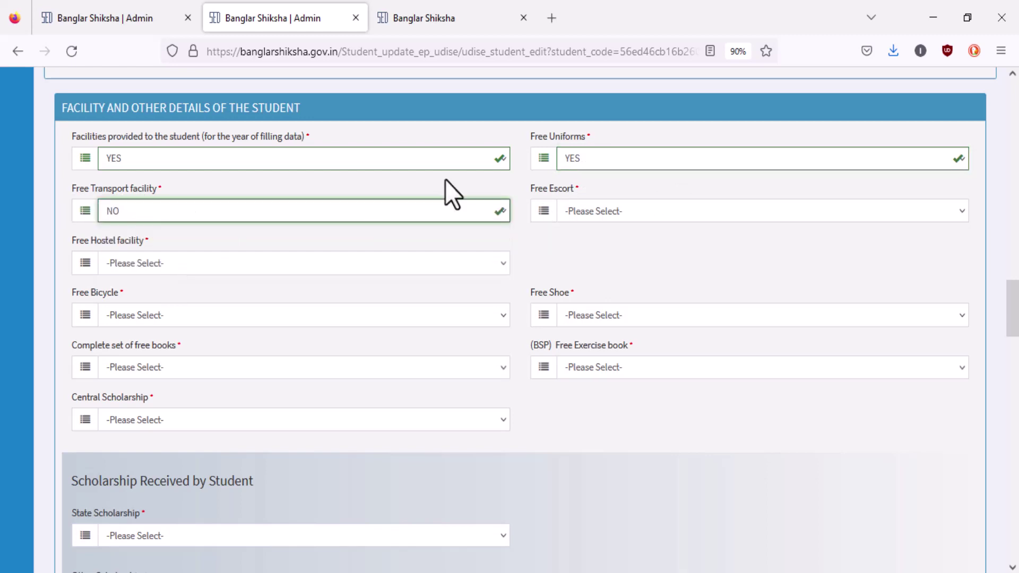
pyautogui.click(619, 214)
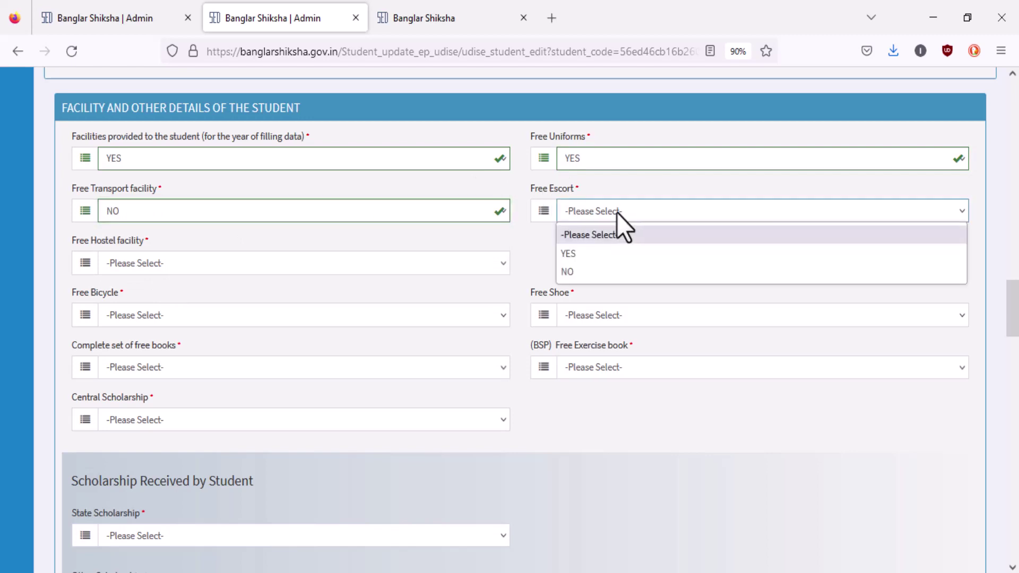
pyautogui.click(582, 271)
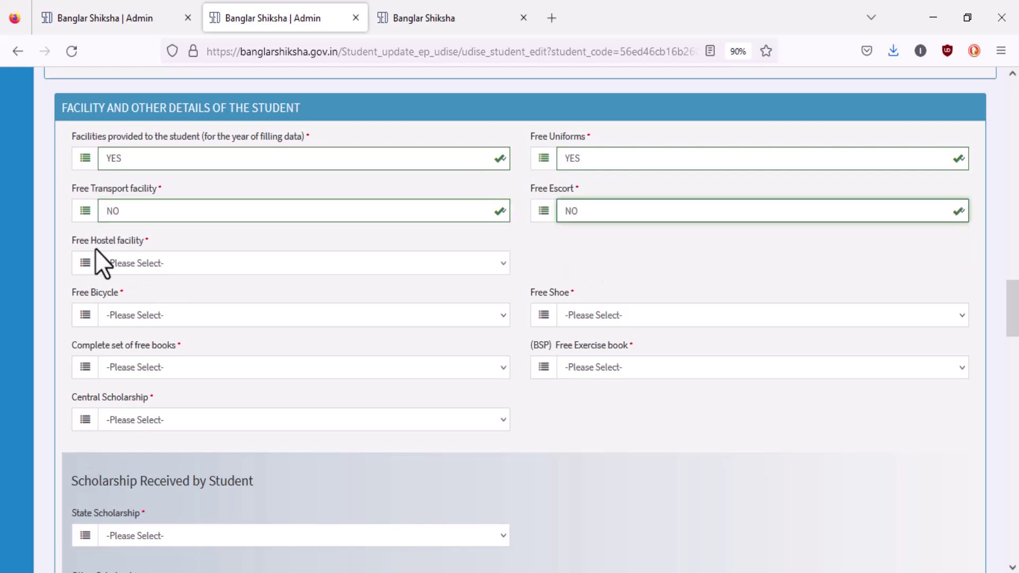
pyautogui.click(233, 263)
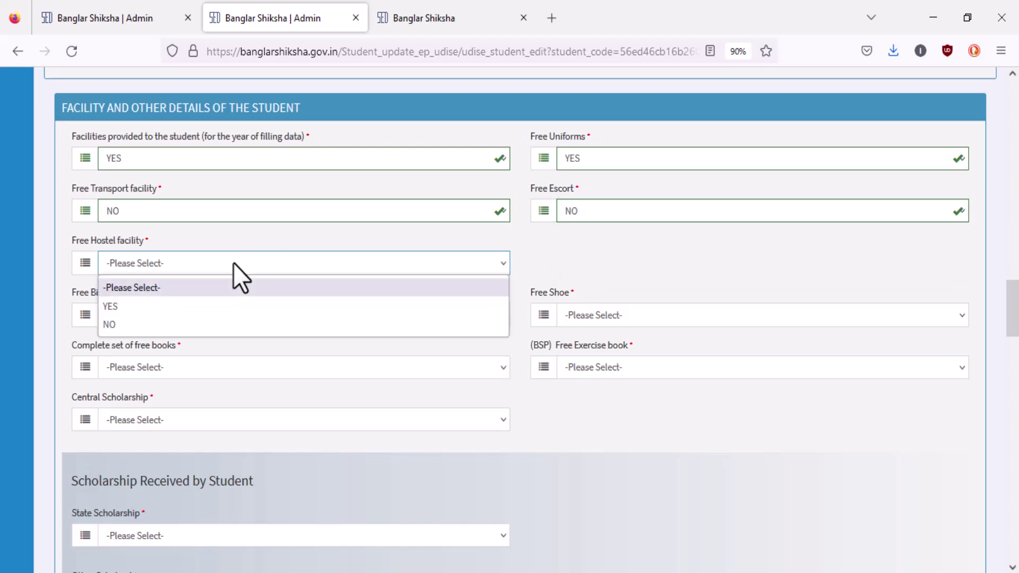
pyautogui.click(202, 322)
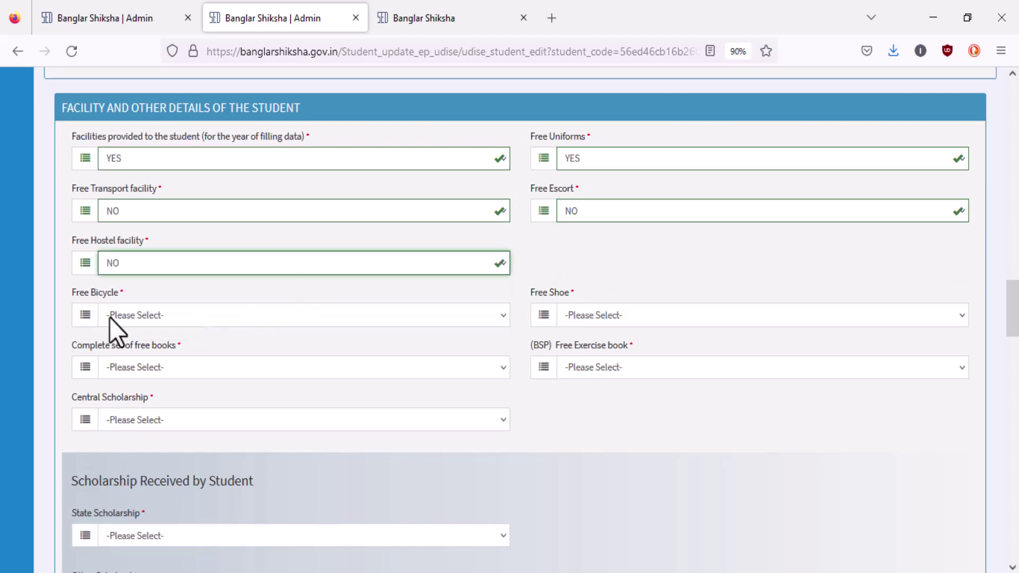
# Step: Set both Free Bicycle and Free Shoe to NO in the student's facility details
pyautogui.click(174, 314)
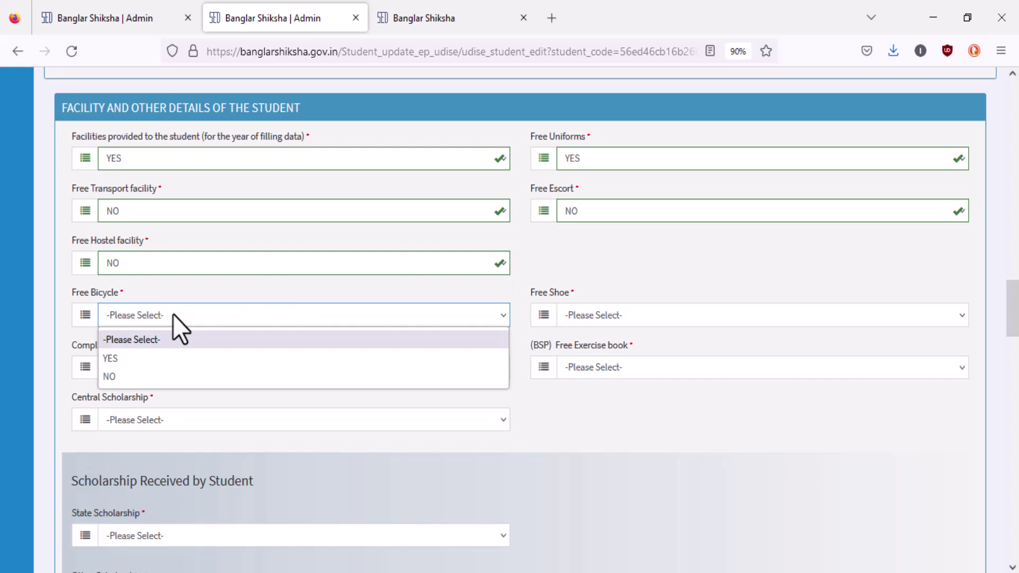
pyautogui.click(117, 377)
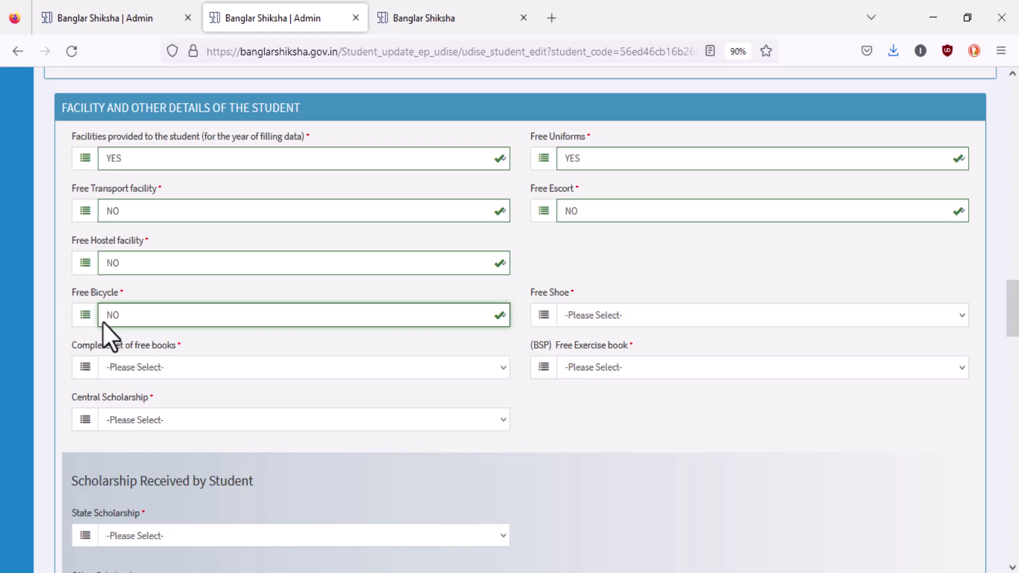
pyautogui.click(617, 315)
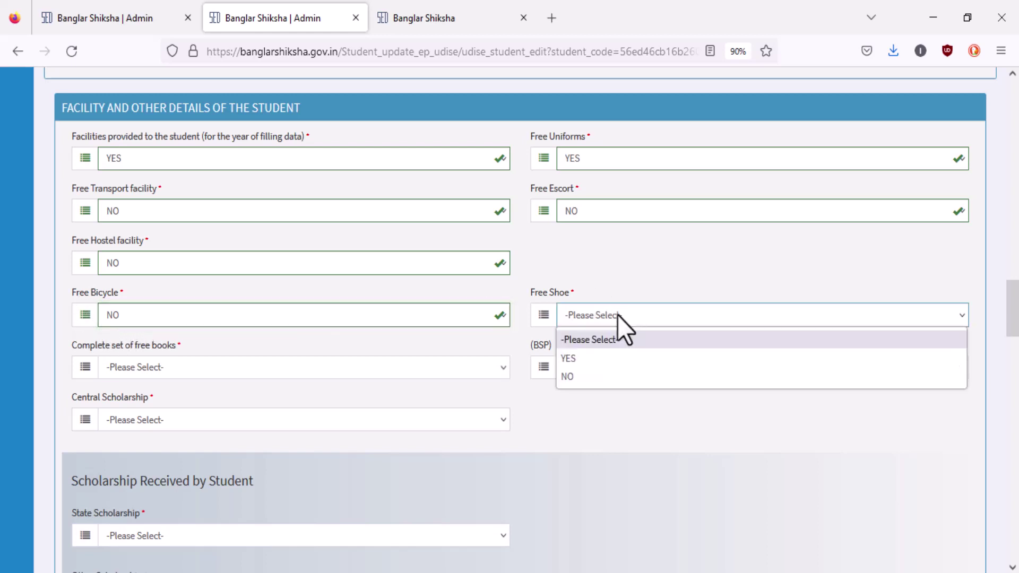
pyautogui.click(581, 376)
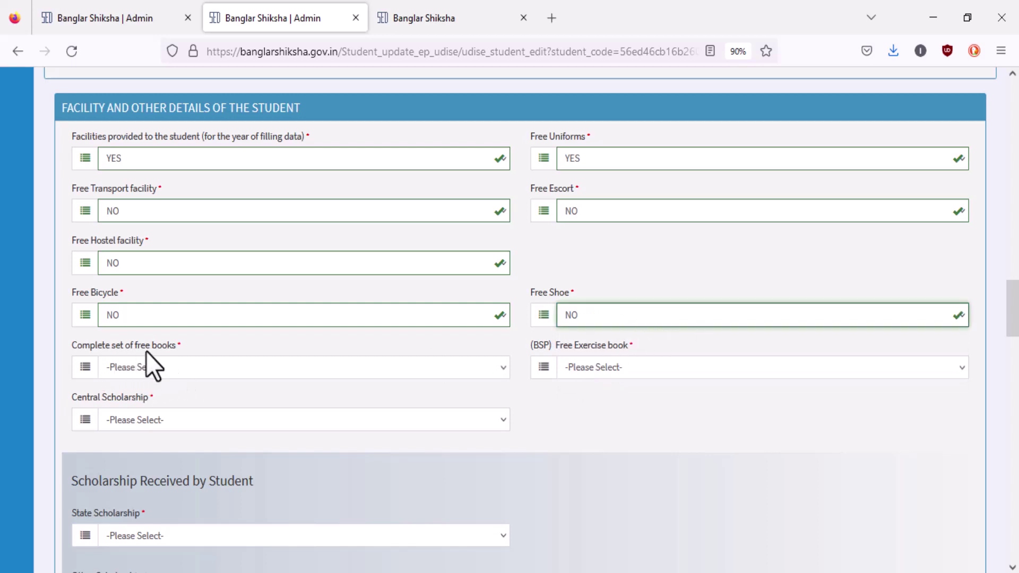
# Step: Set both Complete set of free books and (BSP) Free Exercise book to YES
pyautogui.click(159, 366)
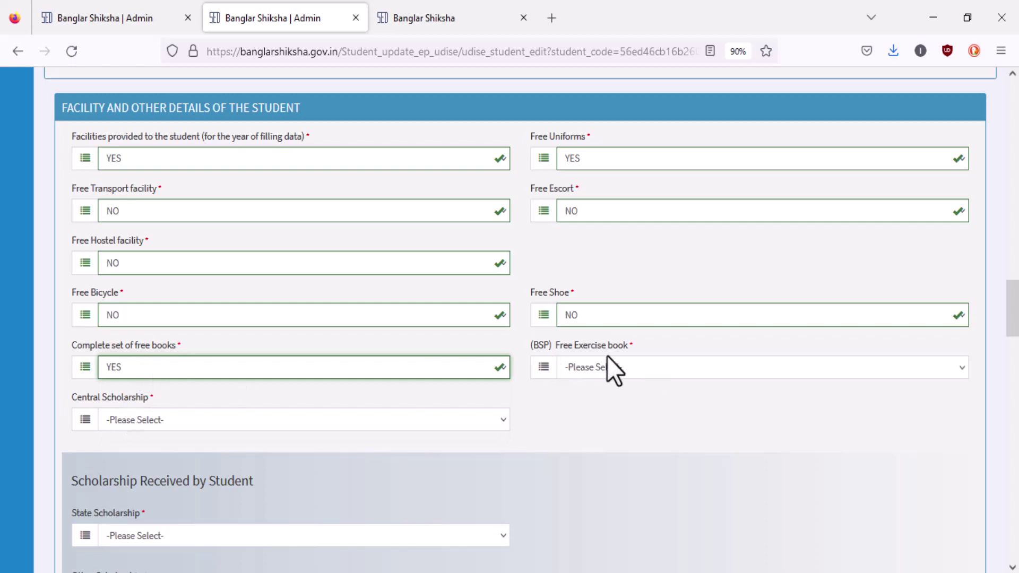
pyautogui.click(605, 369)
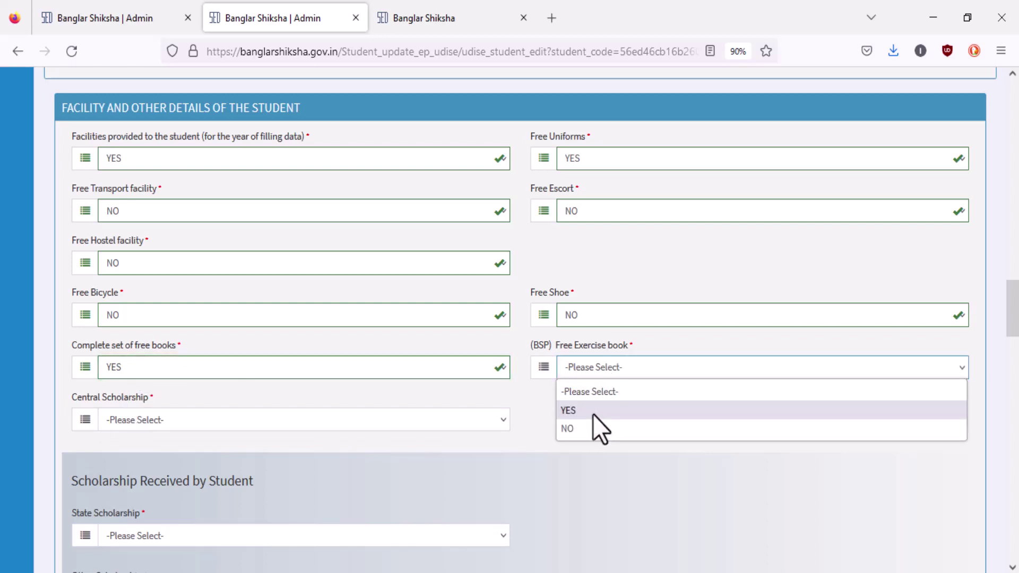
pyautogui.click(595, 412)
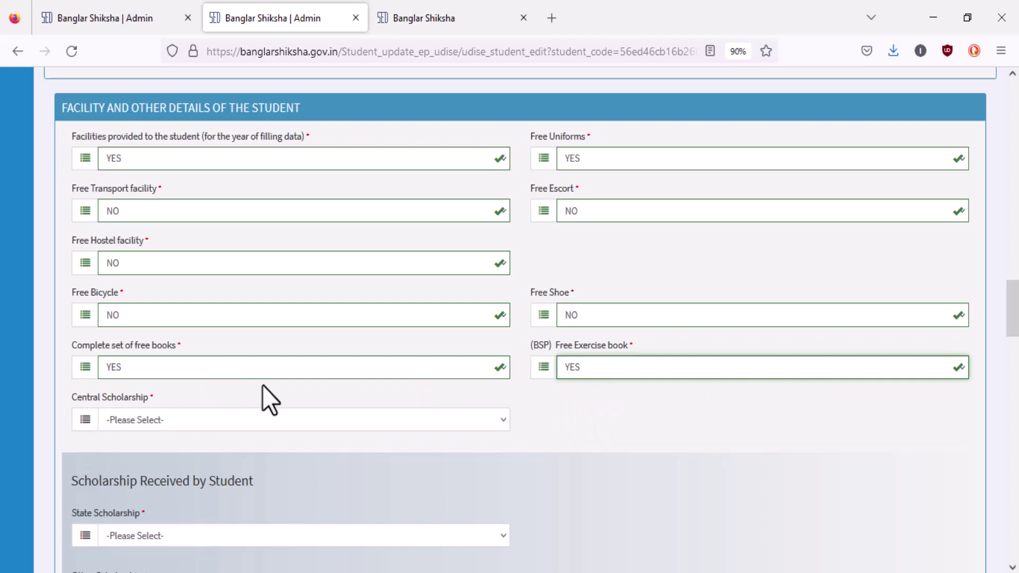
# Step: Set Central Scholarship to NO in the student's facility details
pyautogui.scroll(-3, 264, 385)
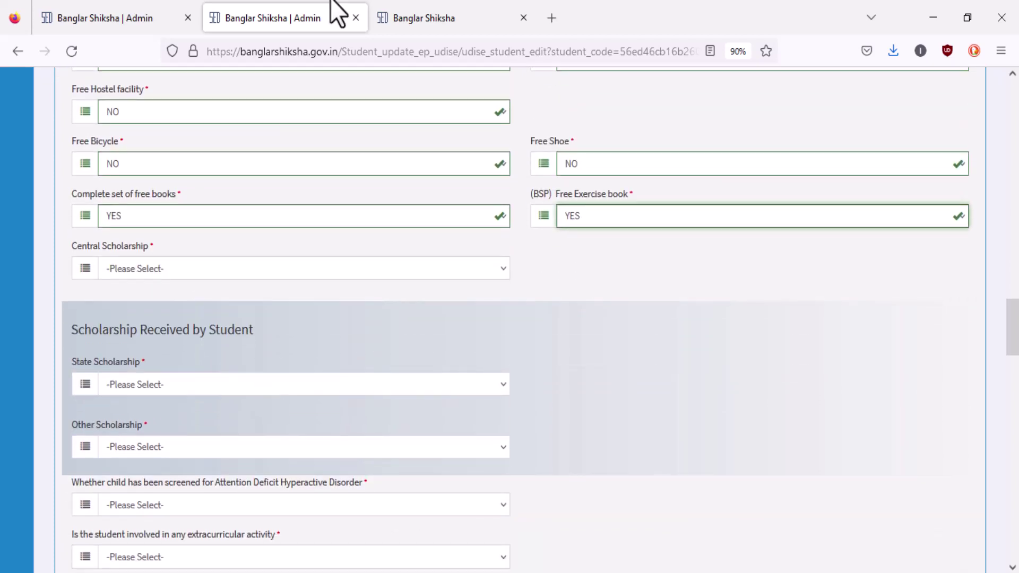
pyautogui.click(280, 269)
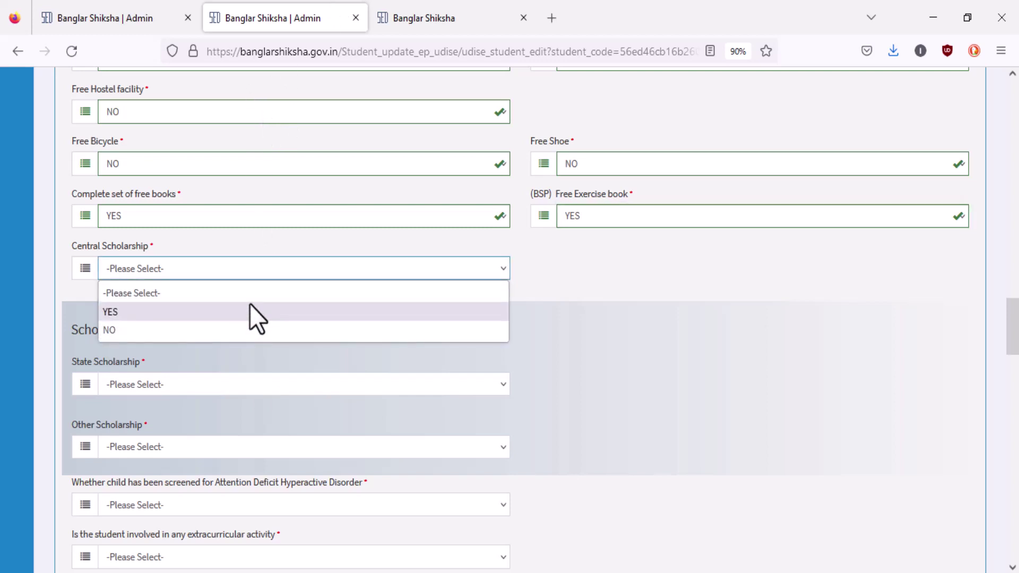
pyautogui.click(239, 330)
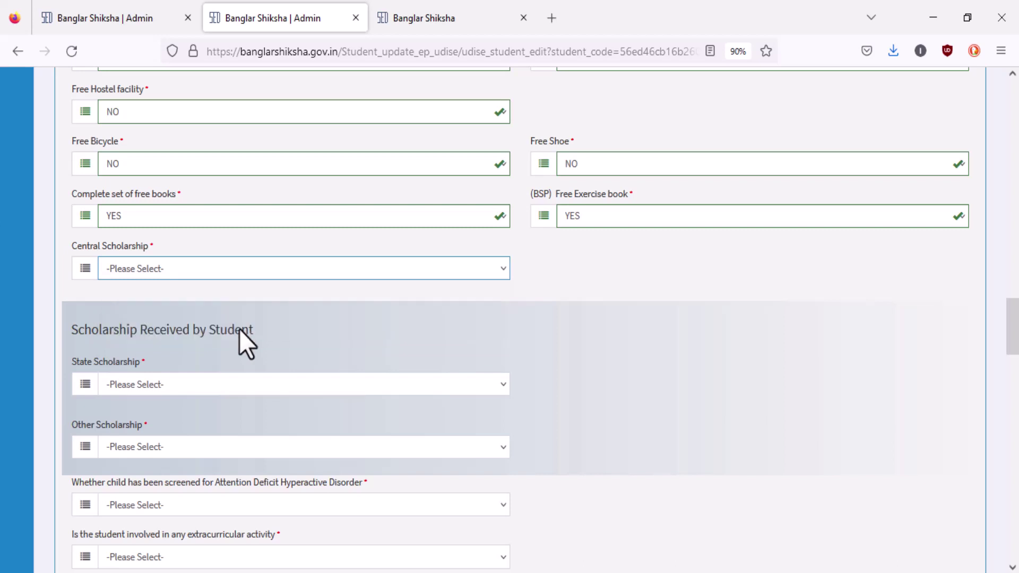
# Step: Set State Scholarship to YES and choose Shikshashree as the name of the state scholarship
pyautogui.scroll(-2, 559, 256)
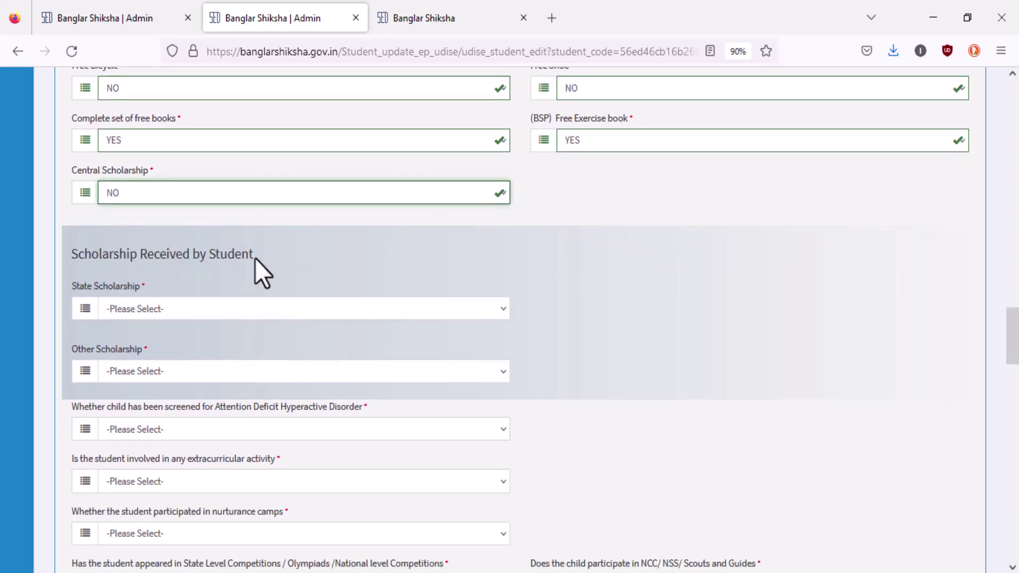
pyautogui.scroll(-2, 142, 215)
pyautogui.click(211, 235)
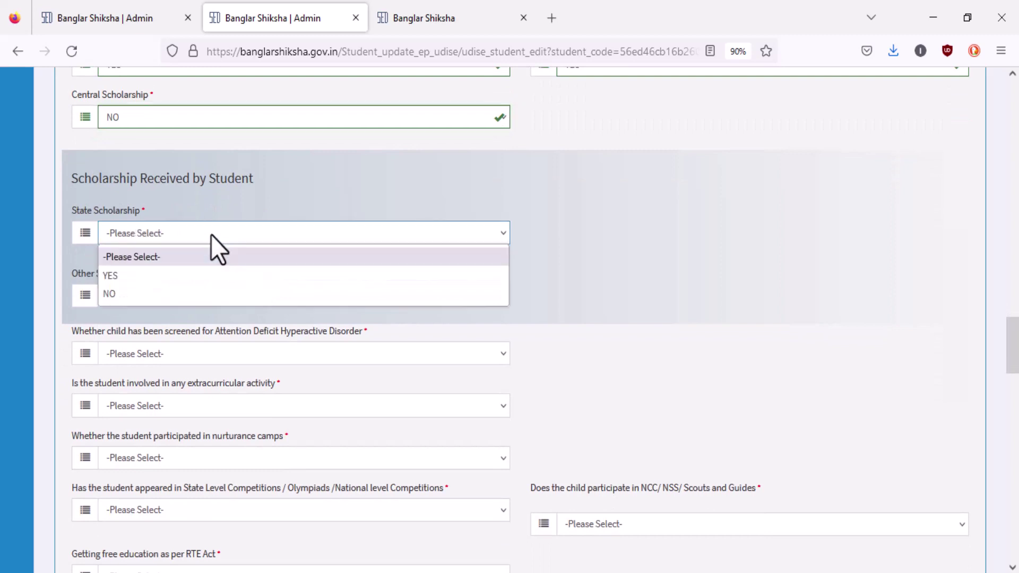
pyautogui.click(158, 276)
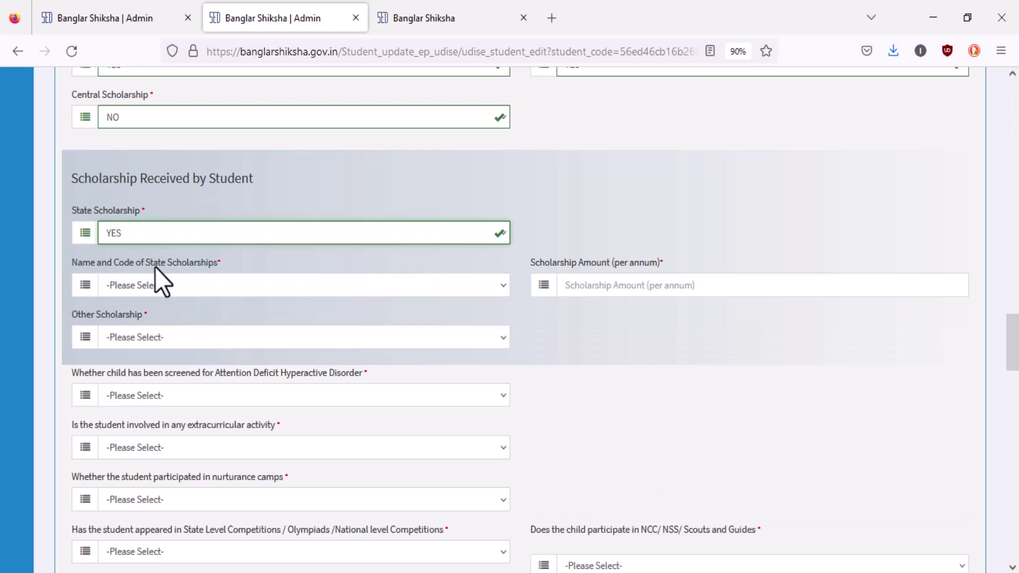
pyautogui.click(240, 285)
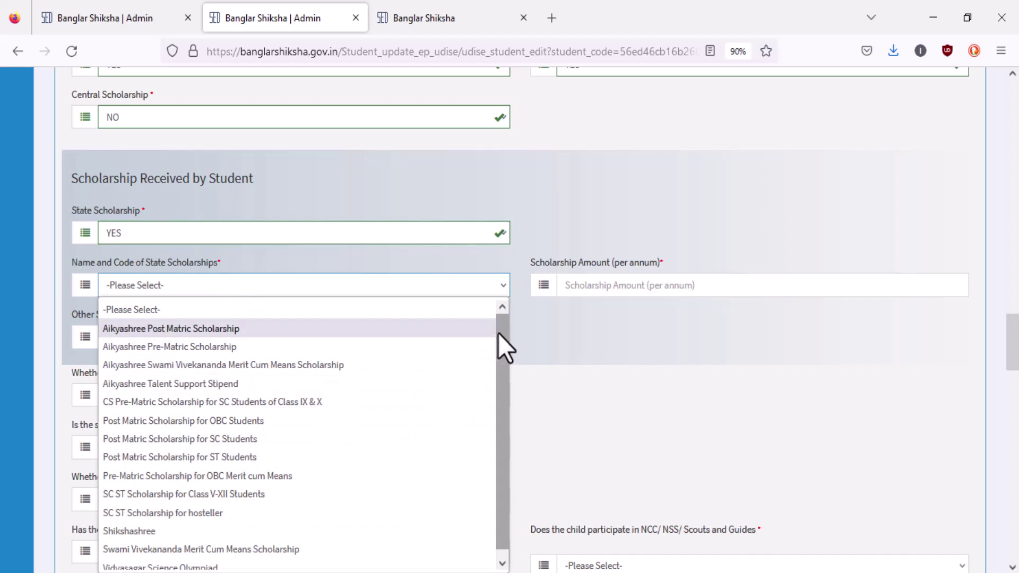
pyautogui.scroll(-1, 497, 333)
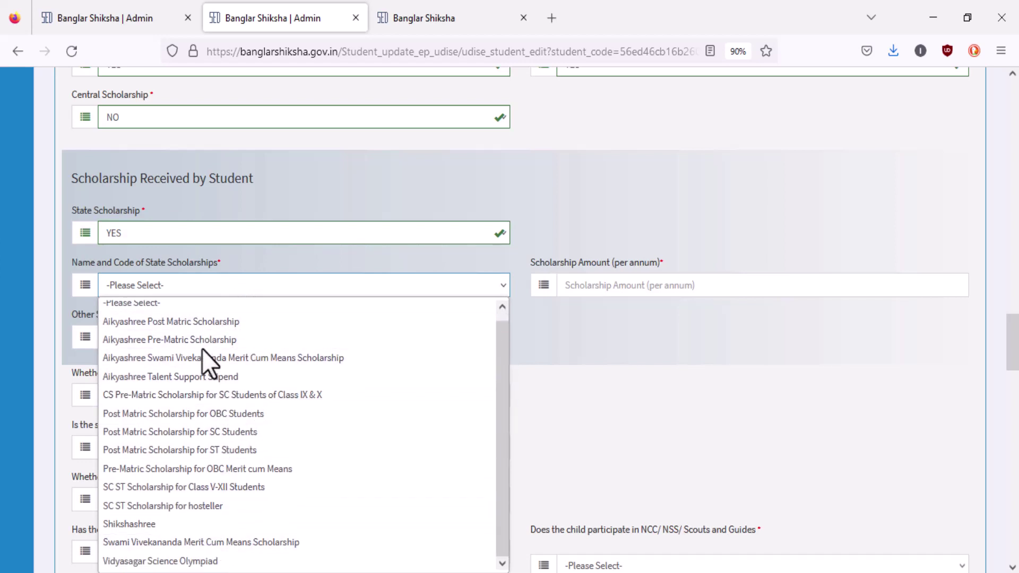
pyautogui.click(134, 525)
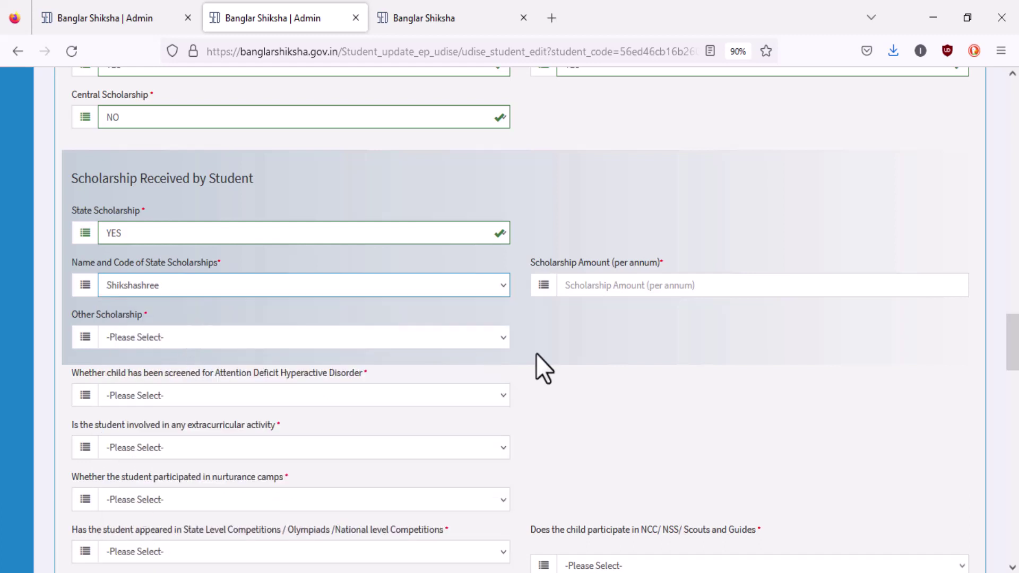
# Step: Enter 400 as the per-annum scholarship amount for the state scholarship
pyautogui.click(592, 284)
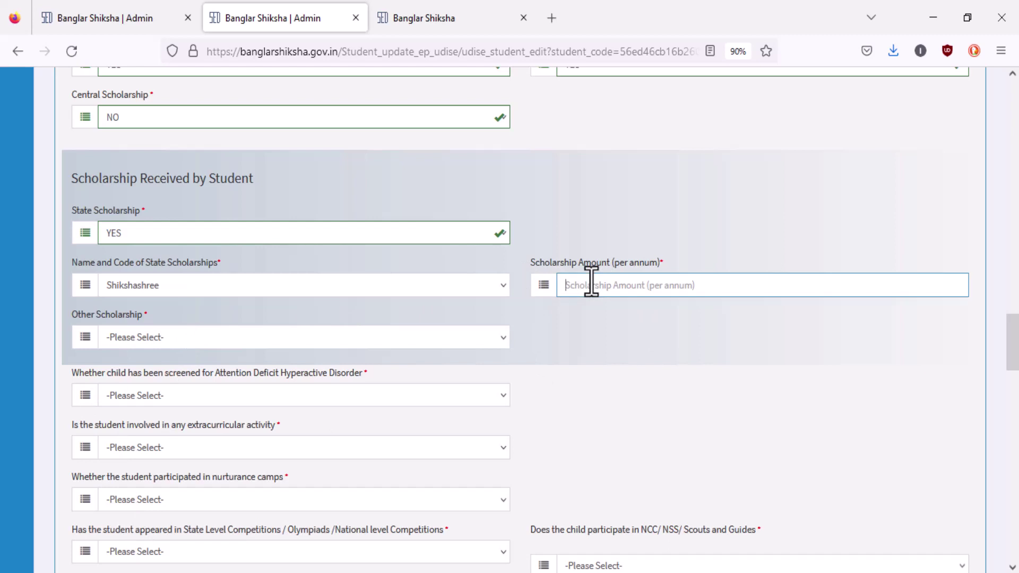
pyautogui.write('400')
pyautogui.click(245, 284)
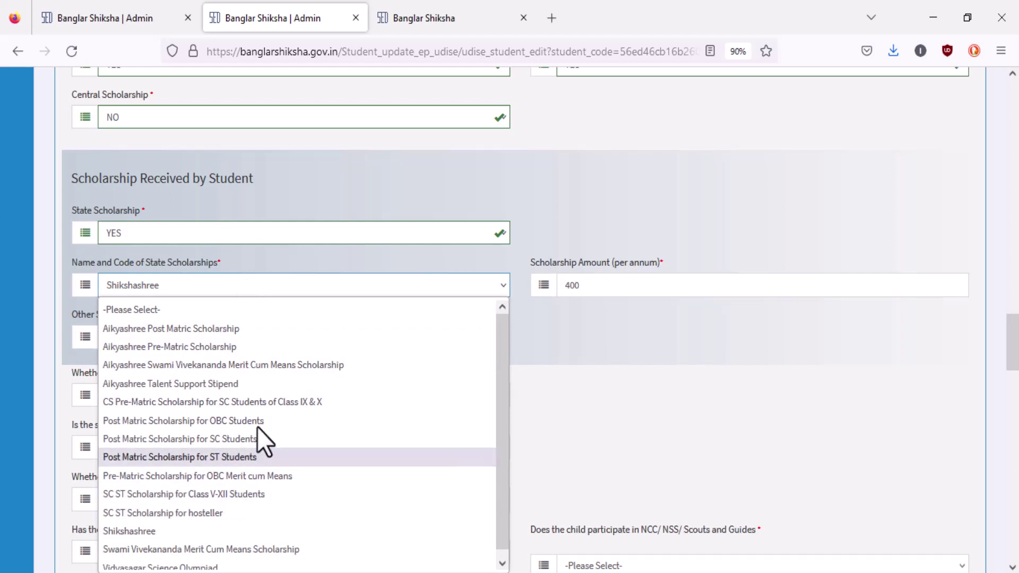
pyautogui.click(605, 340)
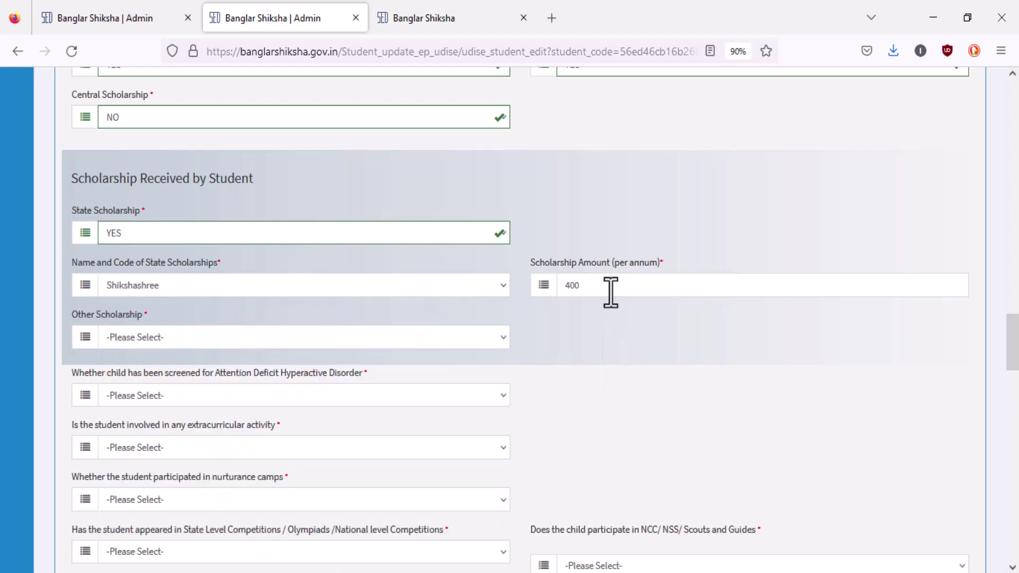
# Step: Set Other Scholarship to NO in the scholarships received by the student
pyautogui.click(166, 338)
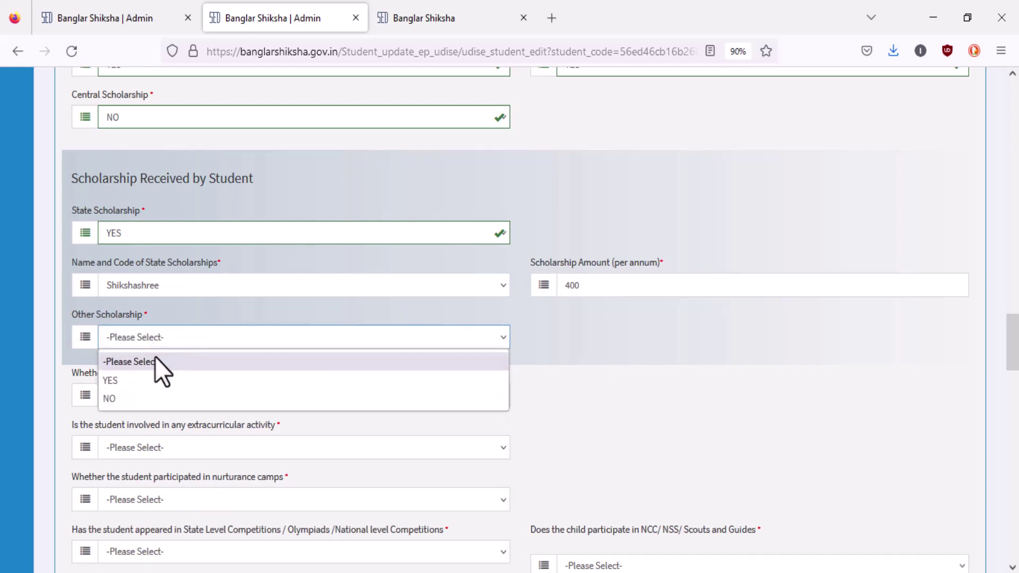
pyautogui.click(107, 381)
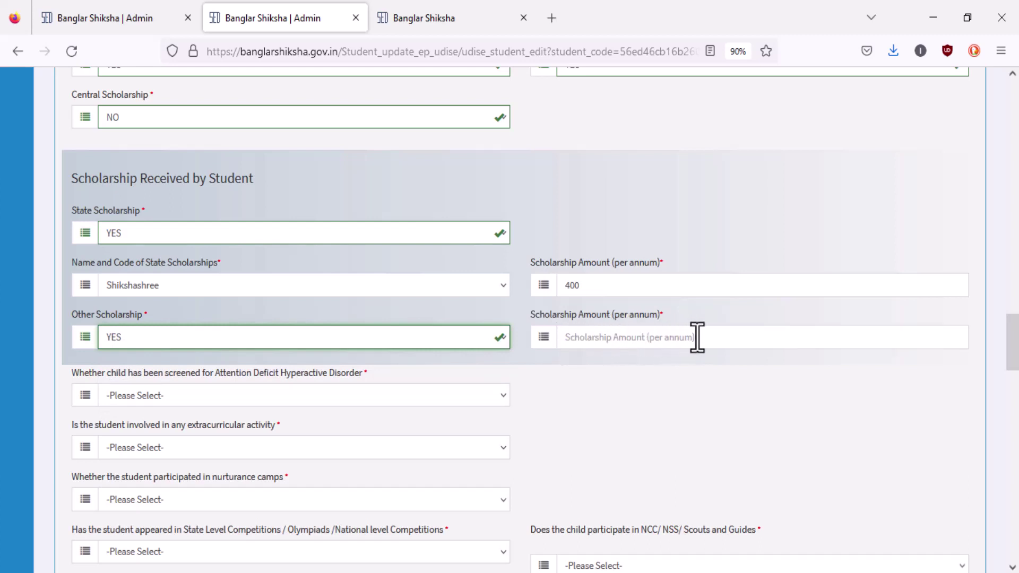
pyautogui.click(452, 339)
pyautogui.click(358, 410)
pyautogui.press('Down')
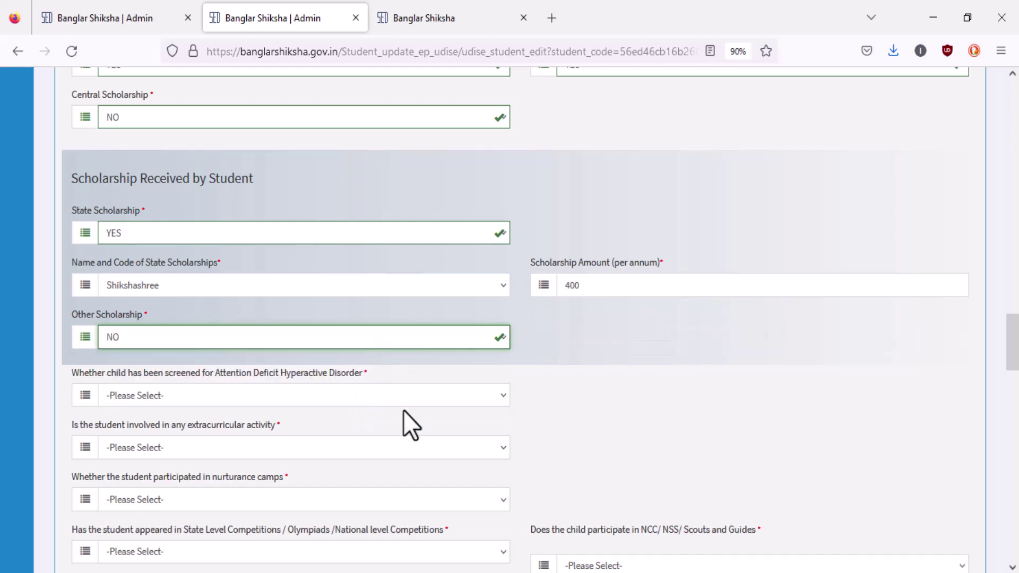
# Step: Set the screening for Attention Deficit Hyperactive Disorder to NO
pyautogui.scroll(-3, 404, 410)
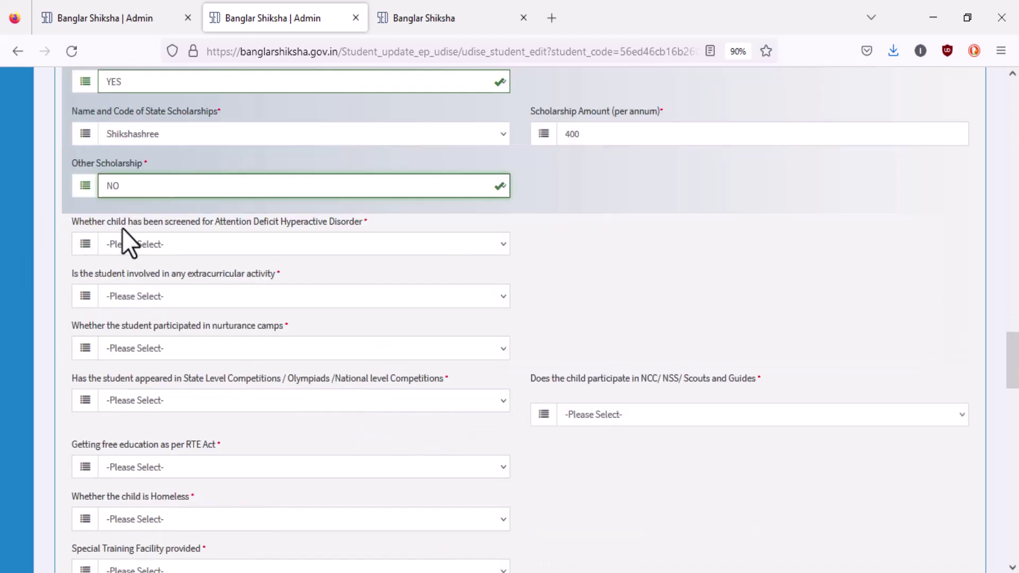
pyautogui.click(364, 245)
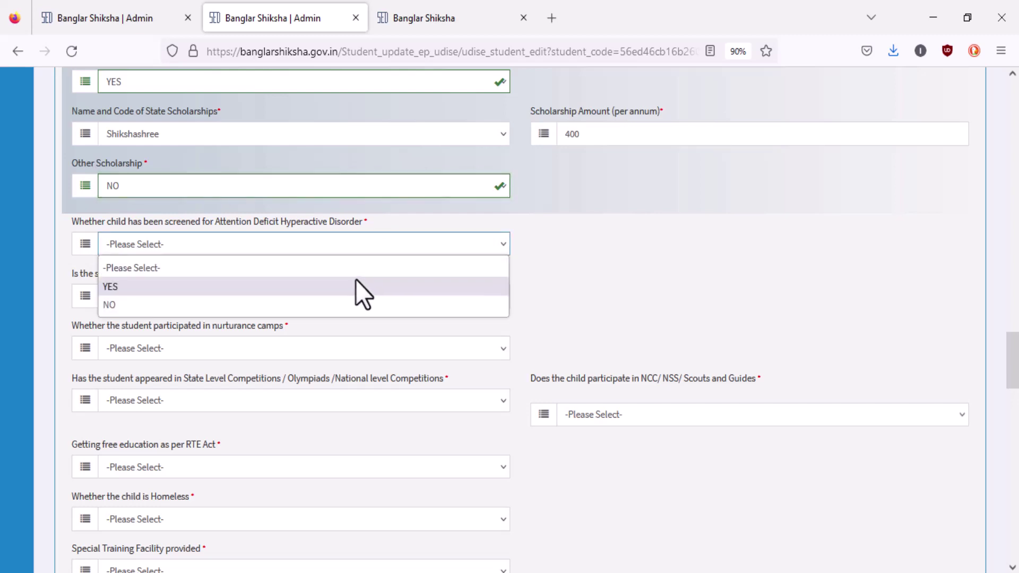
pyautogui.click(354, 311)
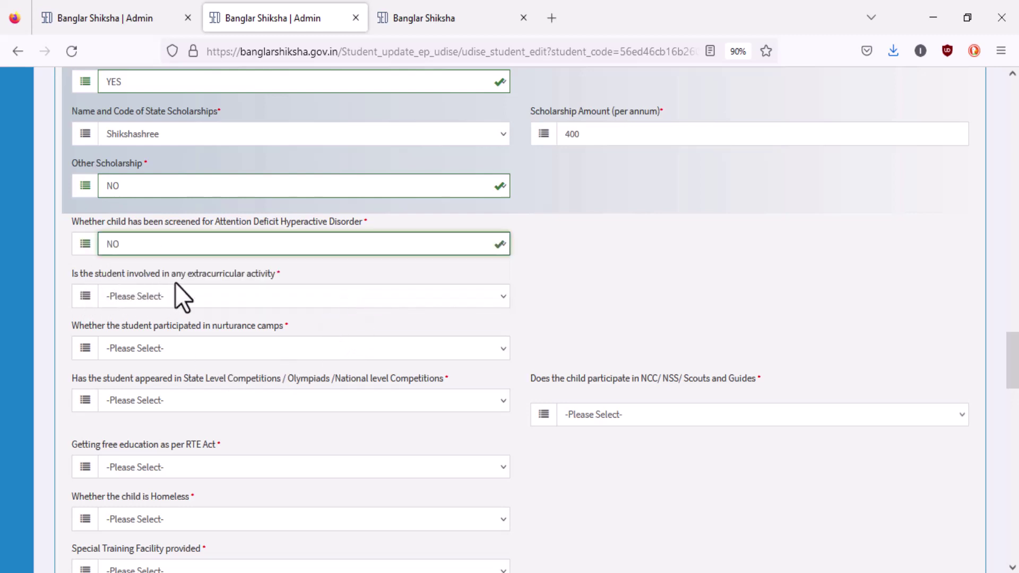
# Step: Try YES for extracurricular activity, with the student identified as gifted / talented in Technical
pyautogui.click(209, 290)
pyautogui.click(182, 343)
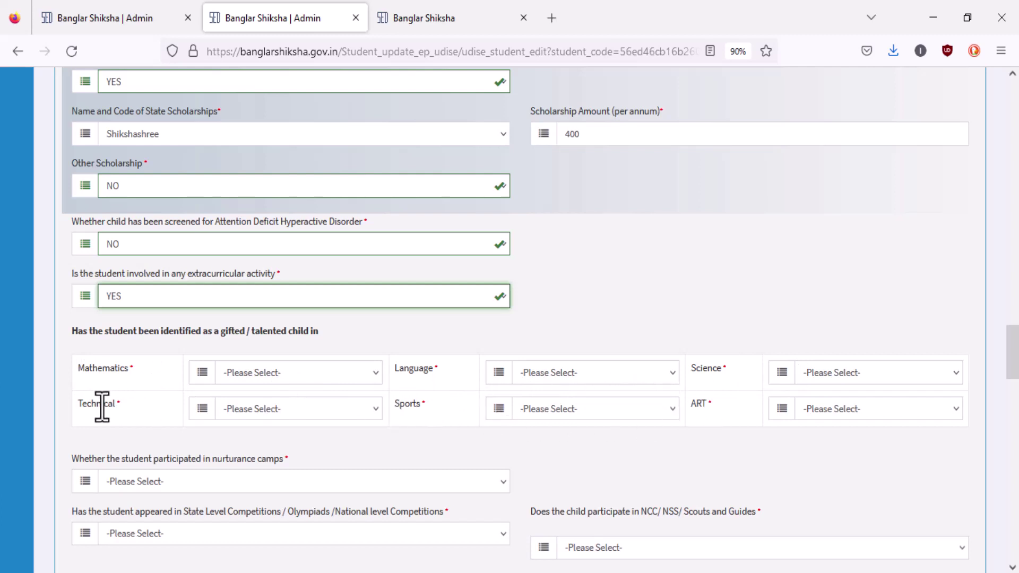
pyautogui.click(308, 404)
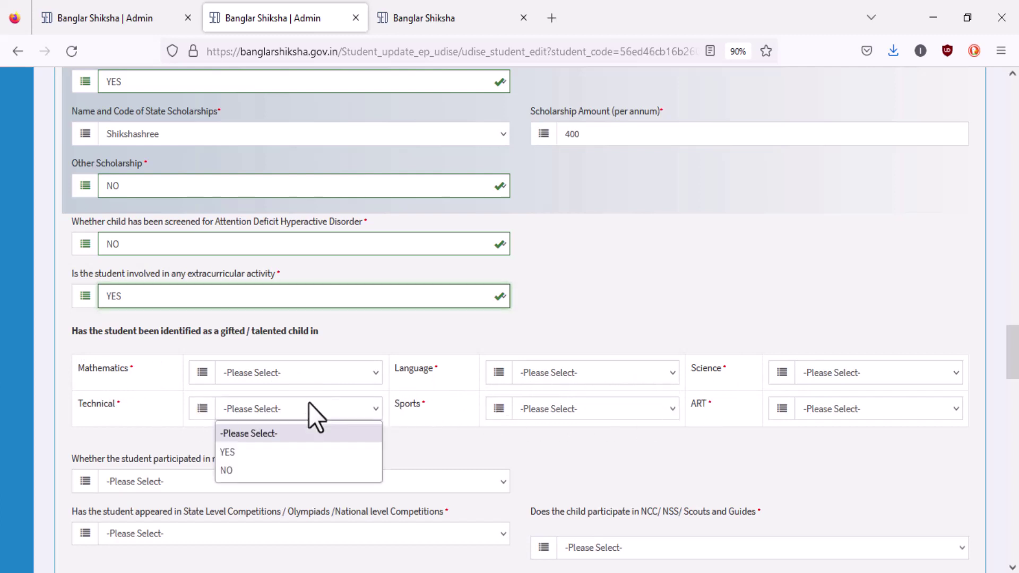
pyautogui.click(239, 452)
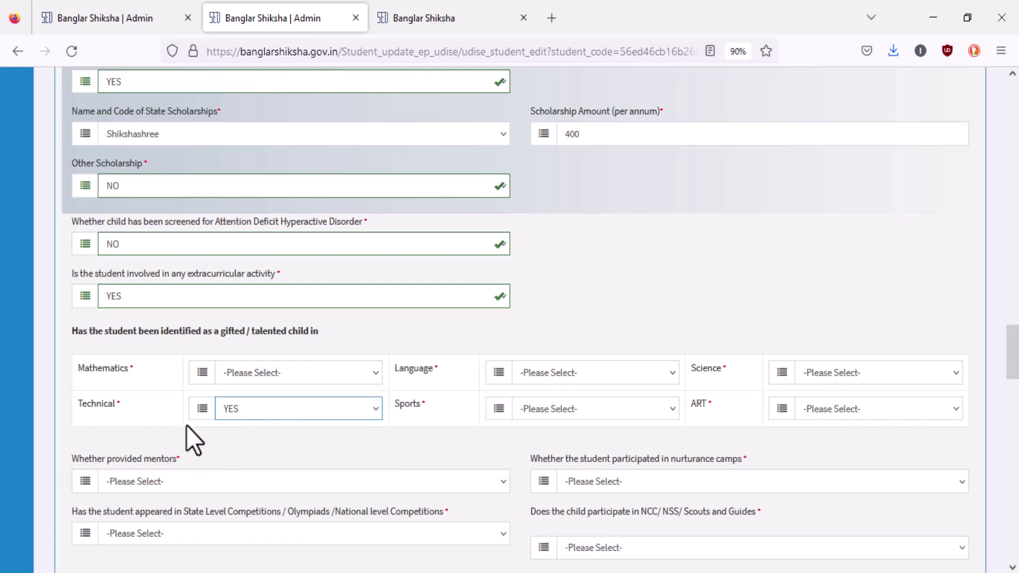
pyautogui.click(217, 475)
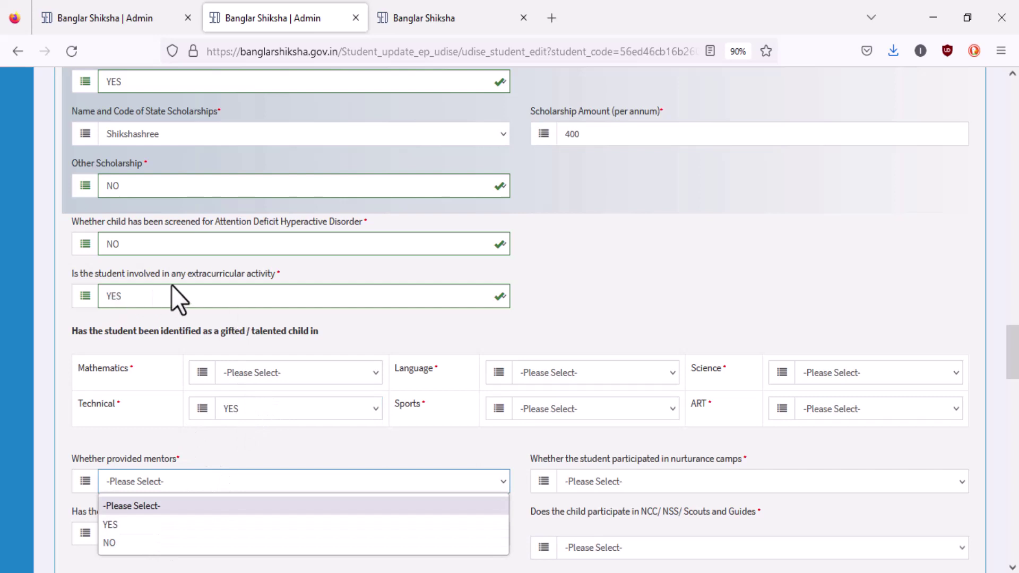
# Step: Set the student's involvement in any extracurricular activity to NO
pyautogui.click(287, 293)
pyautogui.click(287, 293)
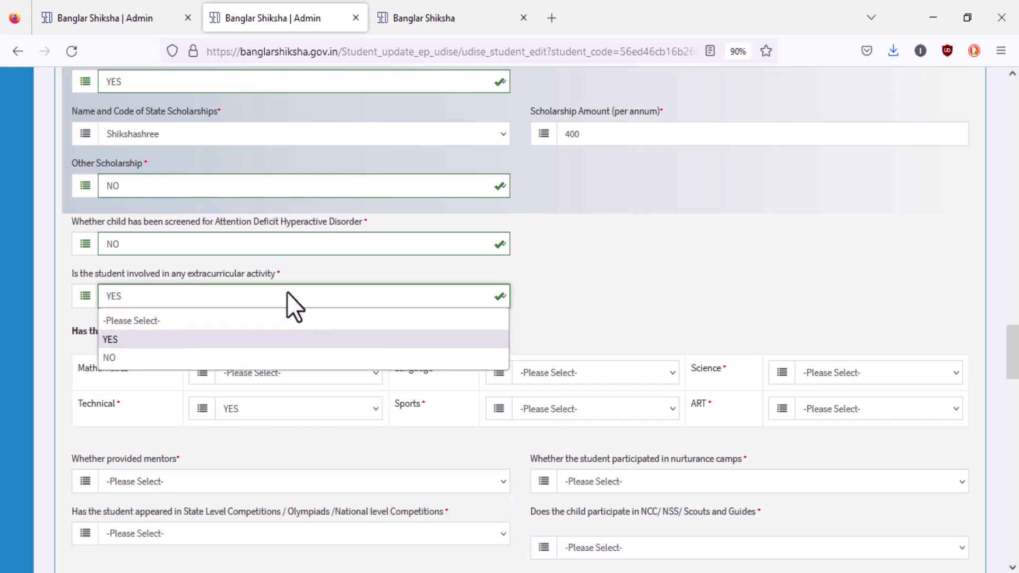
pyautogui.click(161, 353)
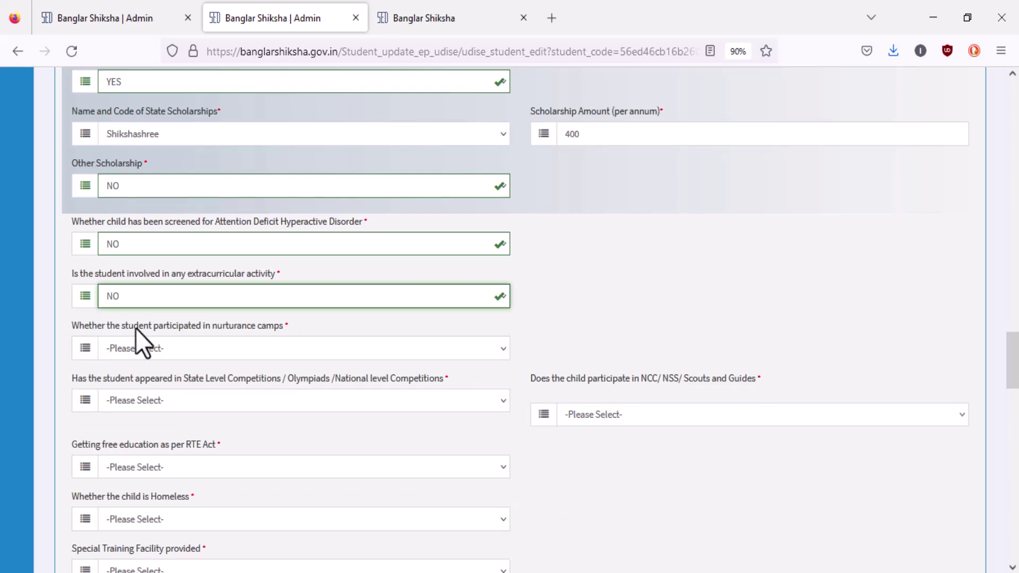
# Step: Set the student's participation in nurturance camps to NO
pyautogui.click(296, 348)
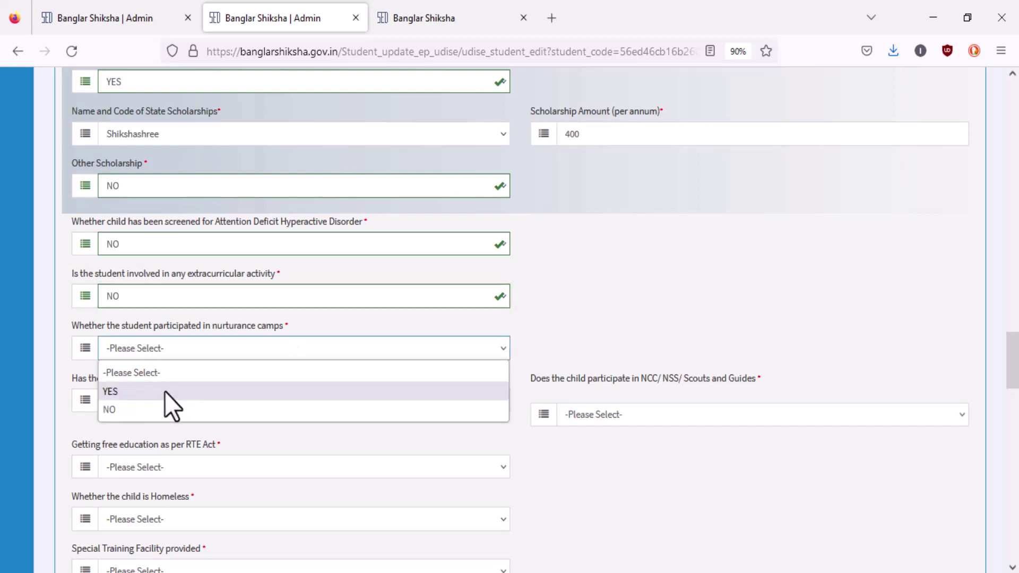
pyautogui.click(164, 390)
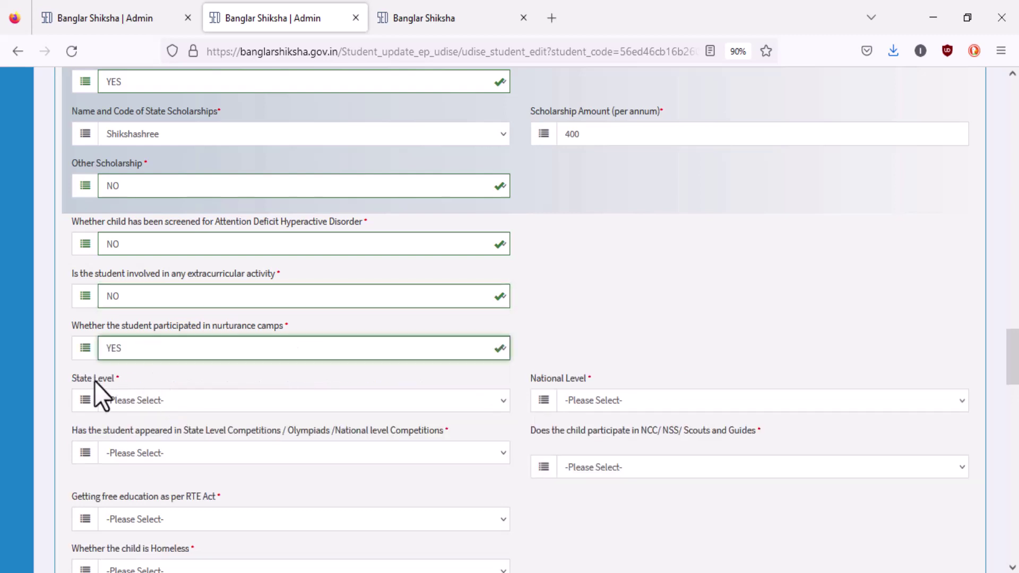
pyautogui.click(405, 403)
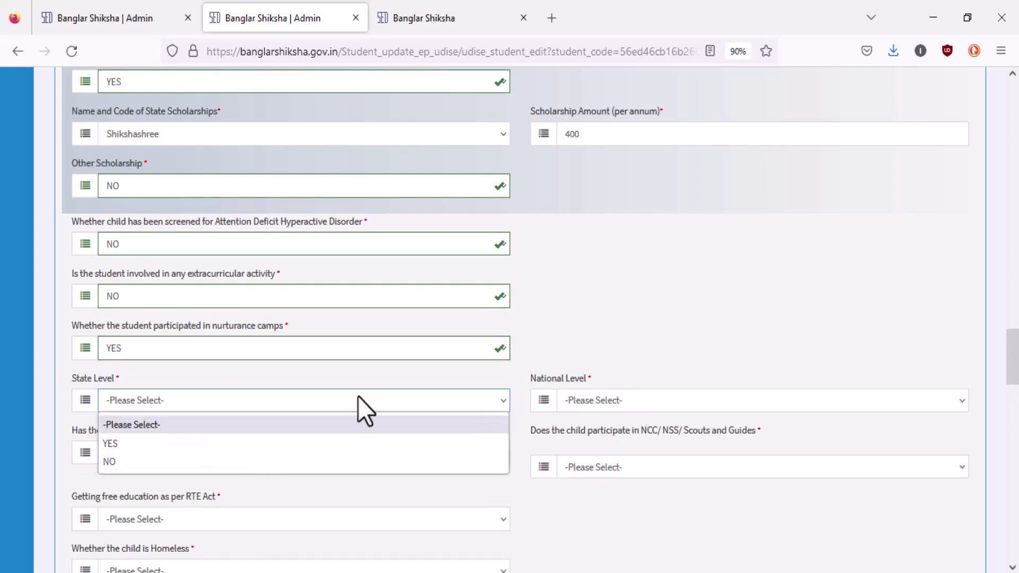
pyautogui.click(238, 342)
pyautogui.click(180, 410)
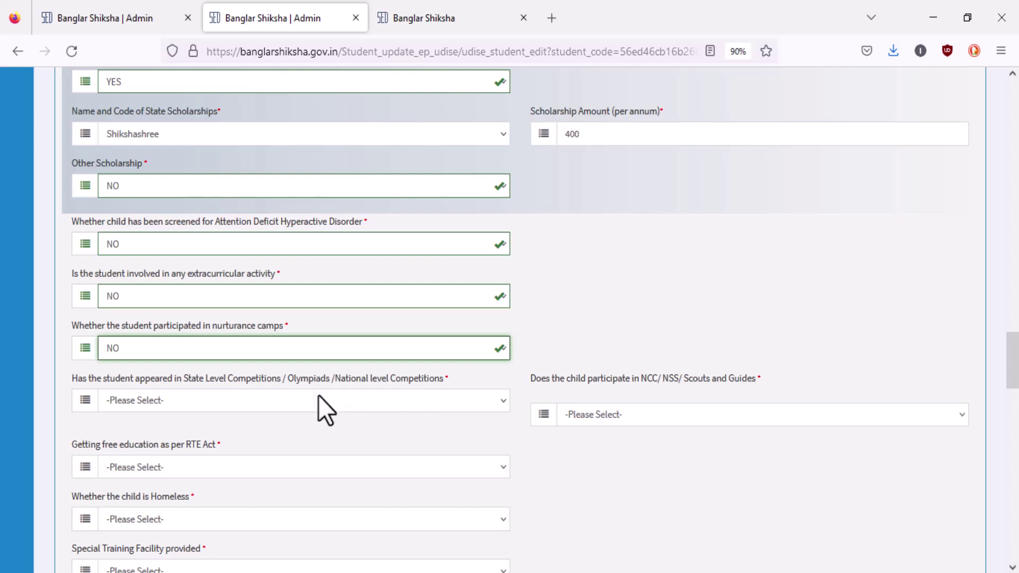
# Step: Set both the State Level Competitions / Olympiads / National level Competitions appearance and the NCC/ NSS/ Scouts and Guides participation to NO
pyautogui.click(197, 400)
pyautogui.click(166, 443)
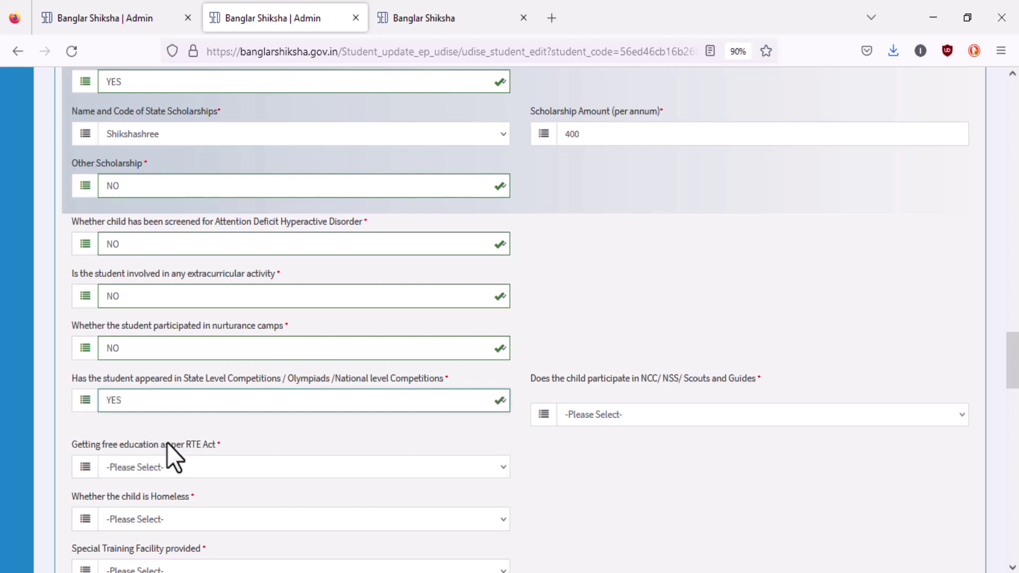
pyautogui.click(193, 400)
pyautogui.click(185, 460)
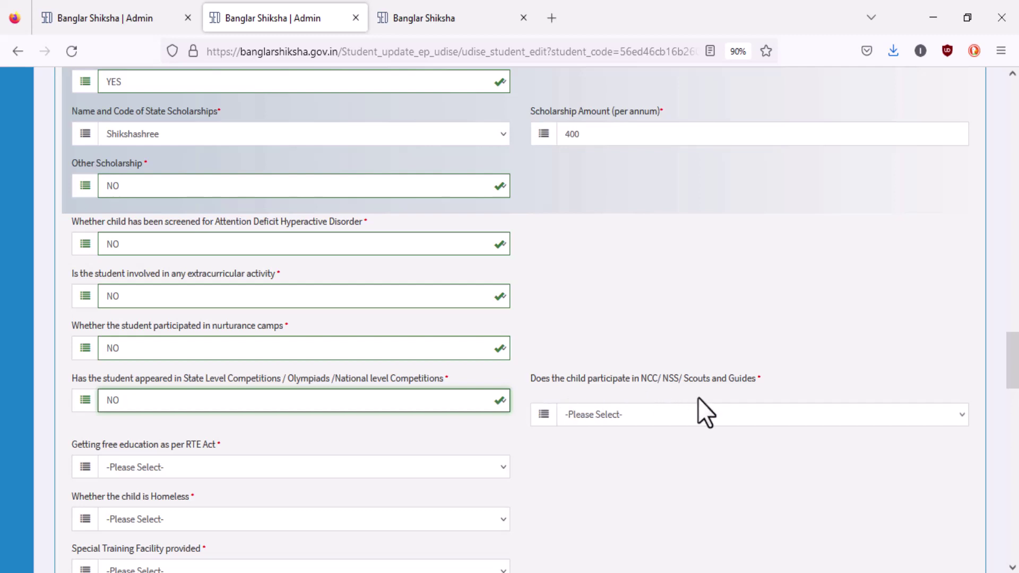
pyautogui.click(627, 416)
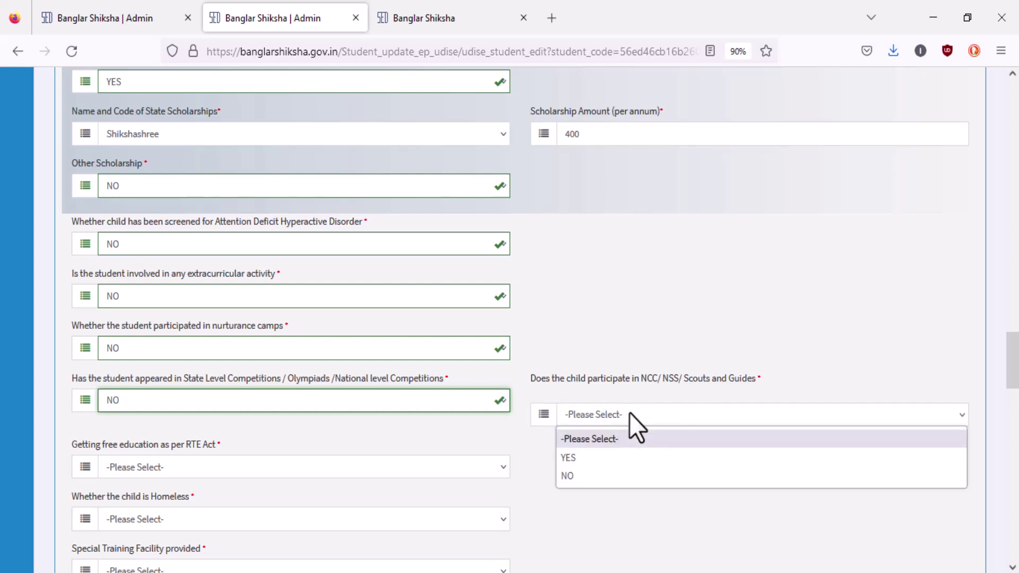
pyautogui.click(599, 478)
# Step: Set Getting free education as per RTE Act to YES
pyautogui.scroll(-4, 525, 440)
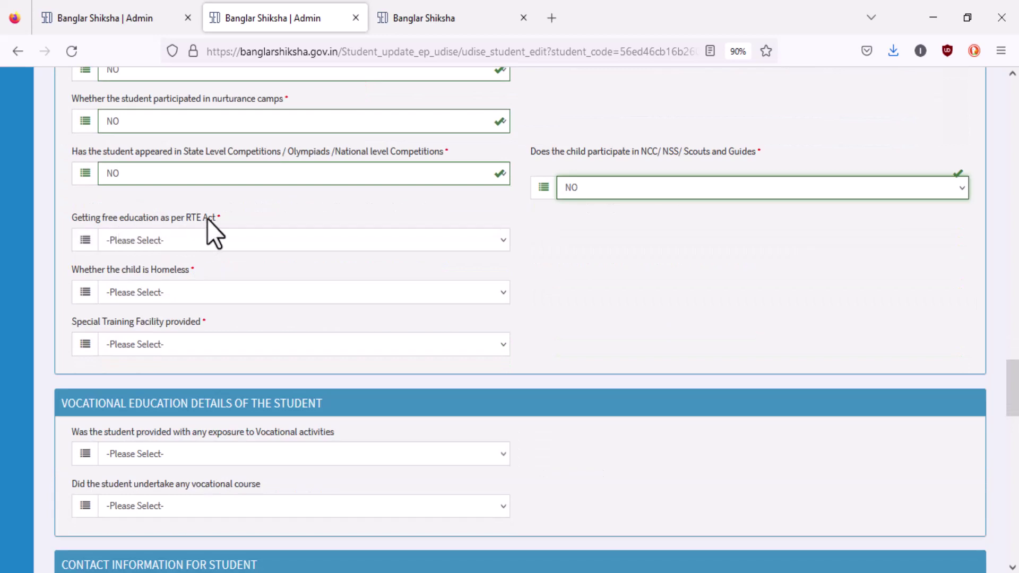
pyautogui.click(201, 239)
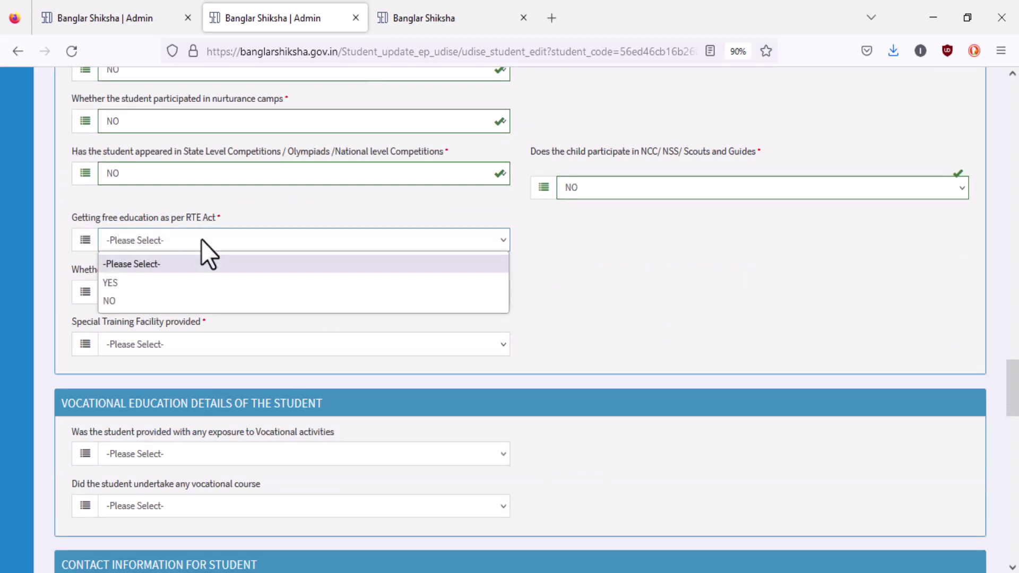
pyautogui.click(165, 283)
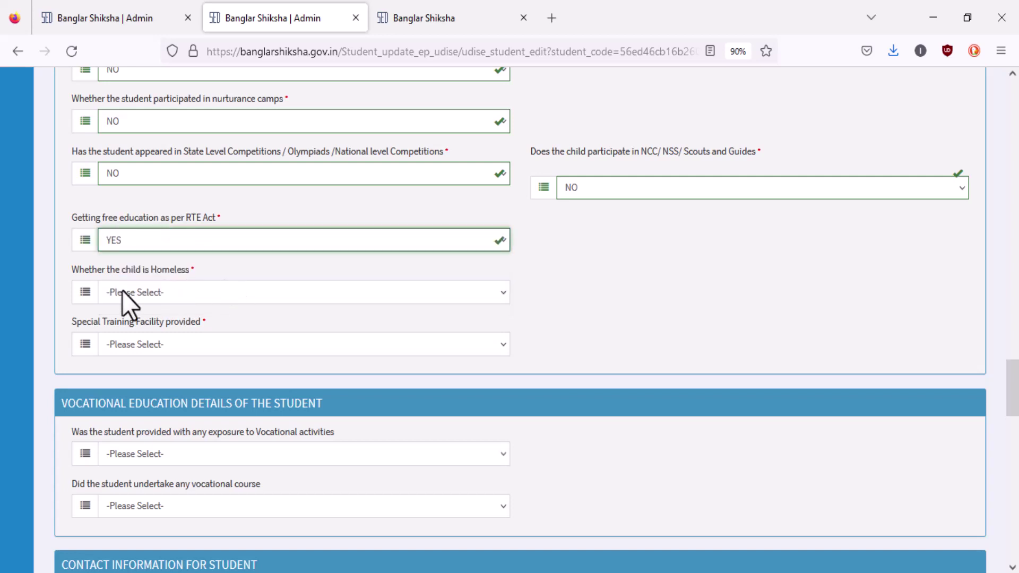
# Step: Set Whether the child is Homeless to NOT APPLICABLE and Special Training Facility provided to NO
pyautogui.click(172, 287)
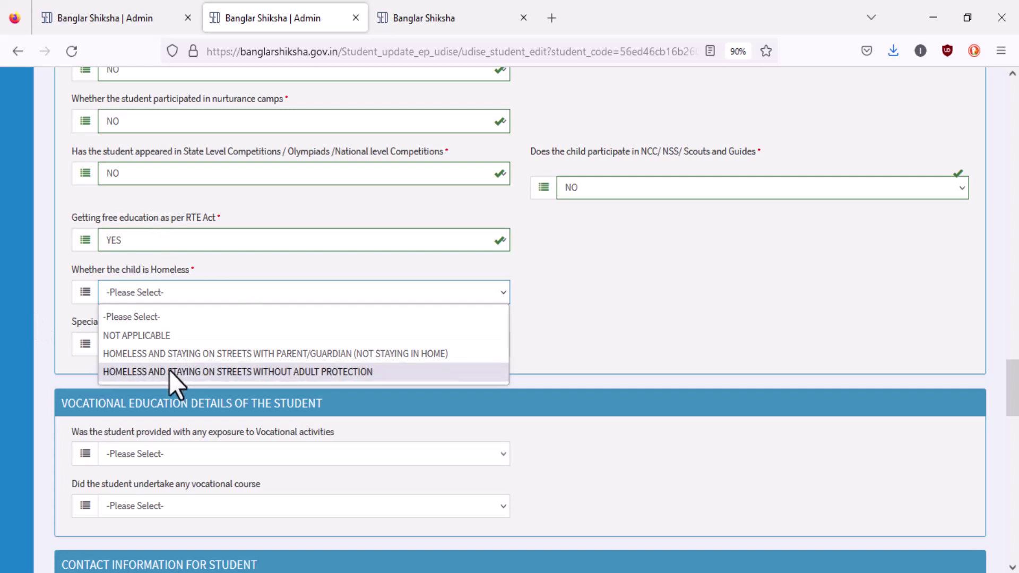
pyautogui.click(126, 337)
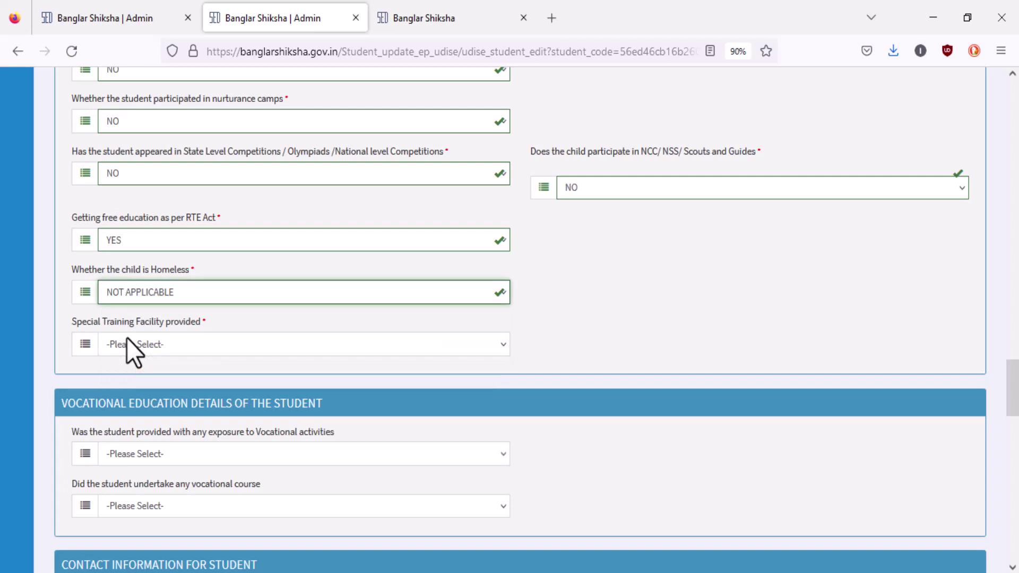
pyautogui.click(171, 347)
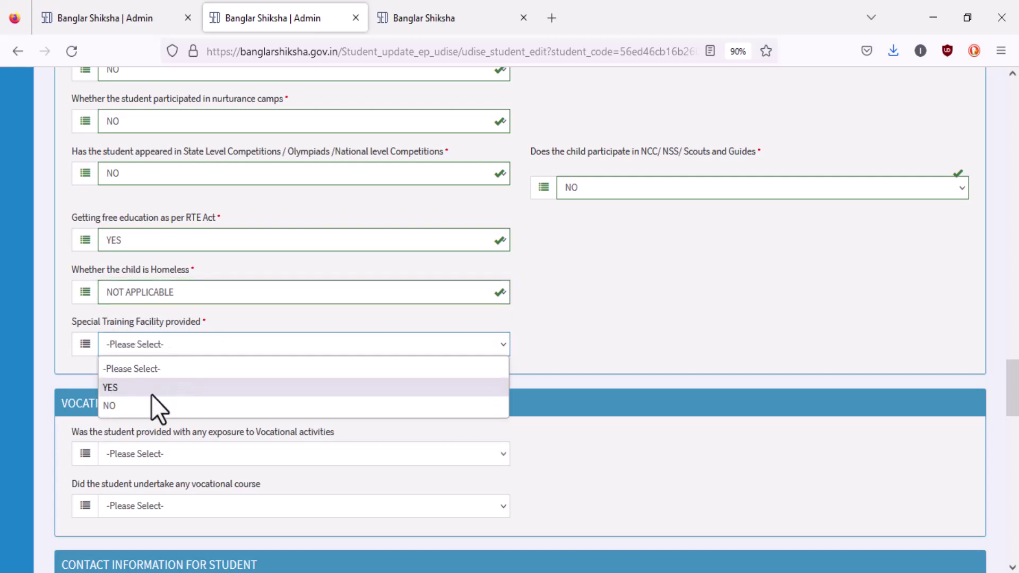
pyautogui.click(147, 412)
# Step: Set both the exposure to vocational activities and the vocational course undertaken to NO in the vocational education details
pyautogui.scroll(-2, 738, 308)
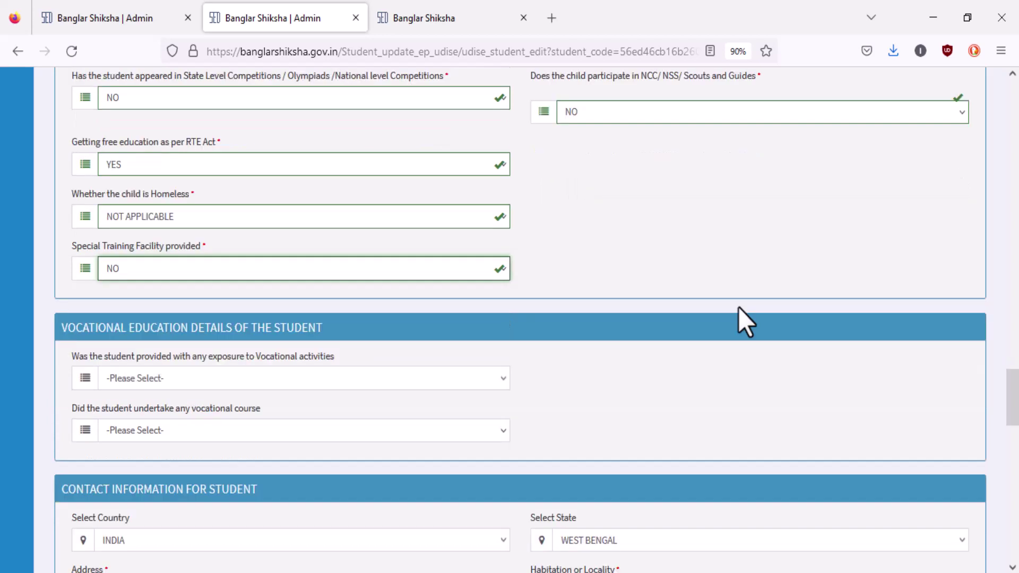
pyautogui.click(362, 377)
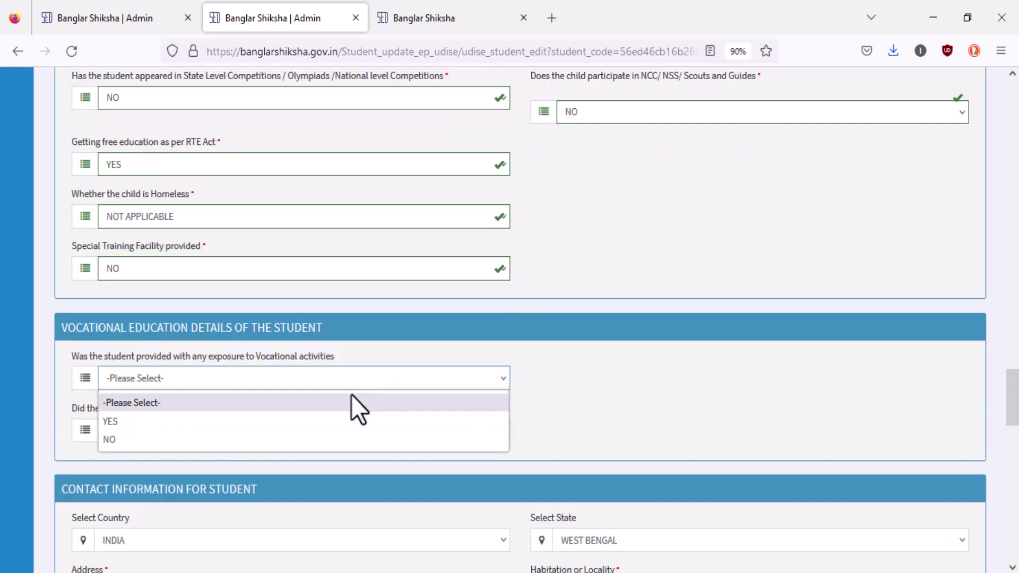
pyautogui.click(315, 440)
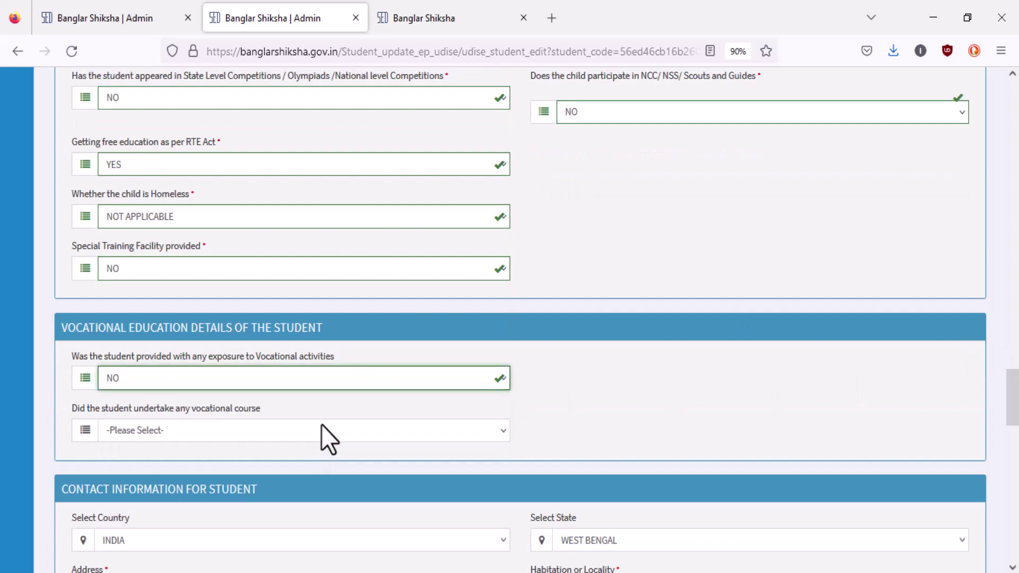
pyautogui.click(321, 427)
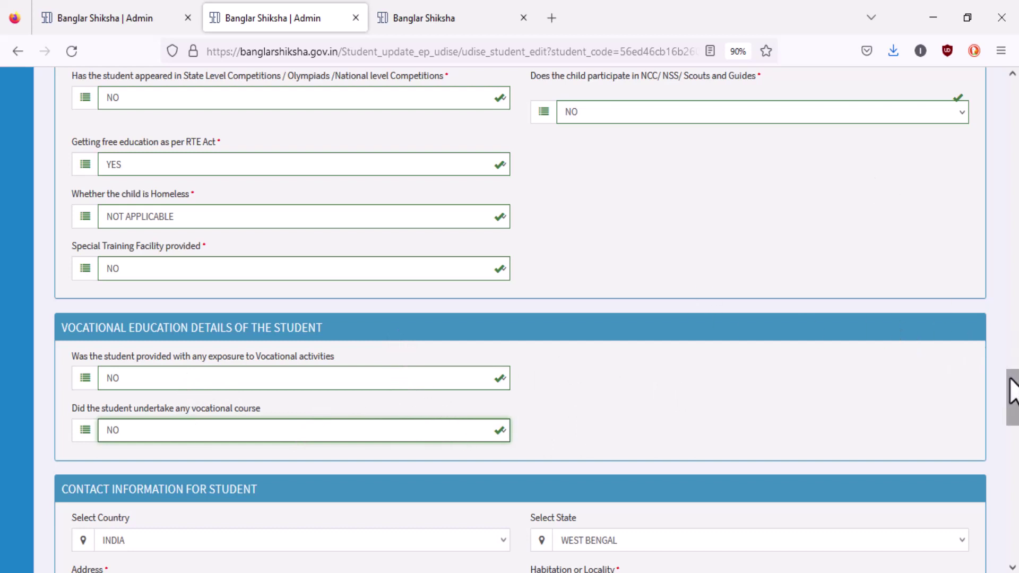
# Step: Submit the completed student form to update the student's details
pyautogui.moveTo(1011, 392); pyautogui.dragTo(1011, 531)
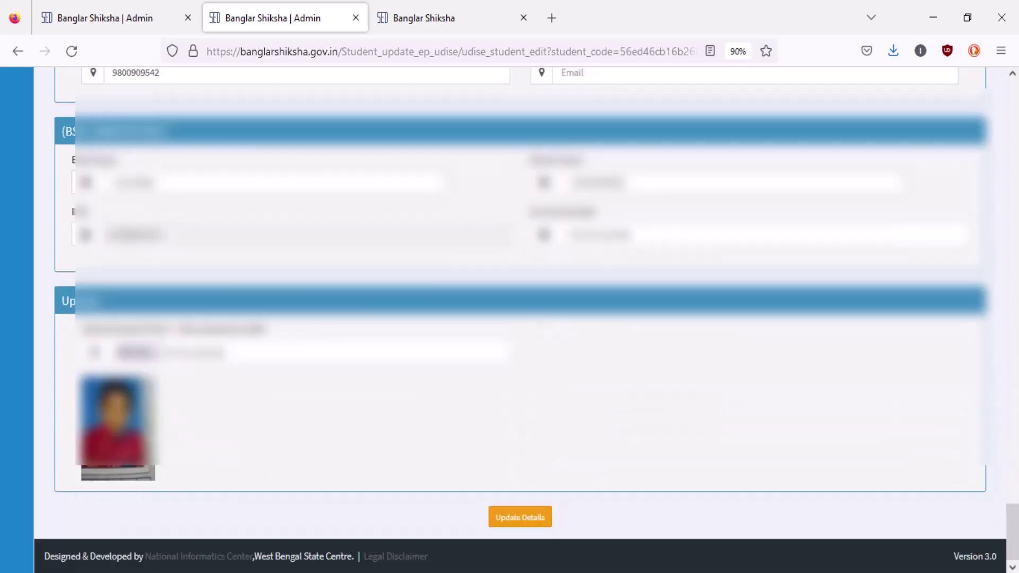
pyautogui.click(534, 513)
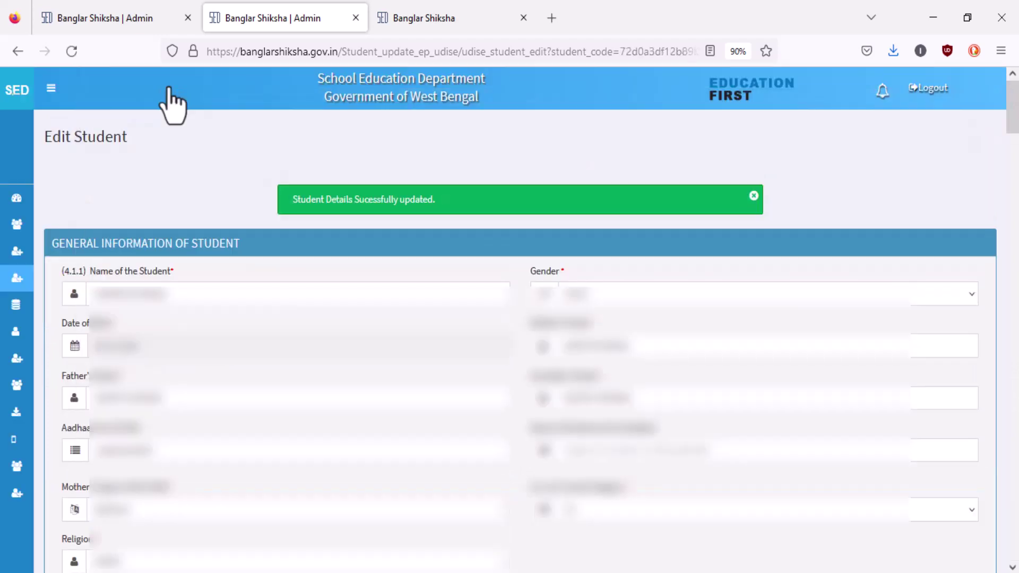